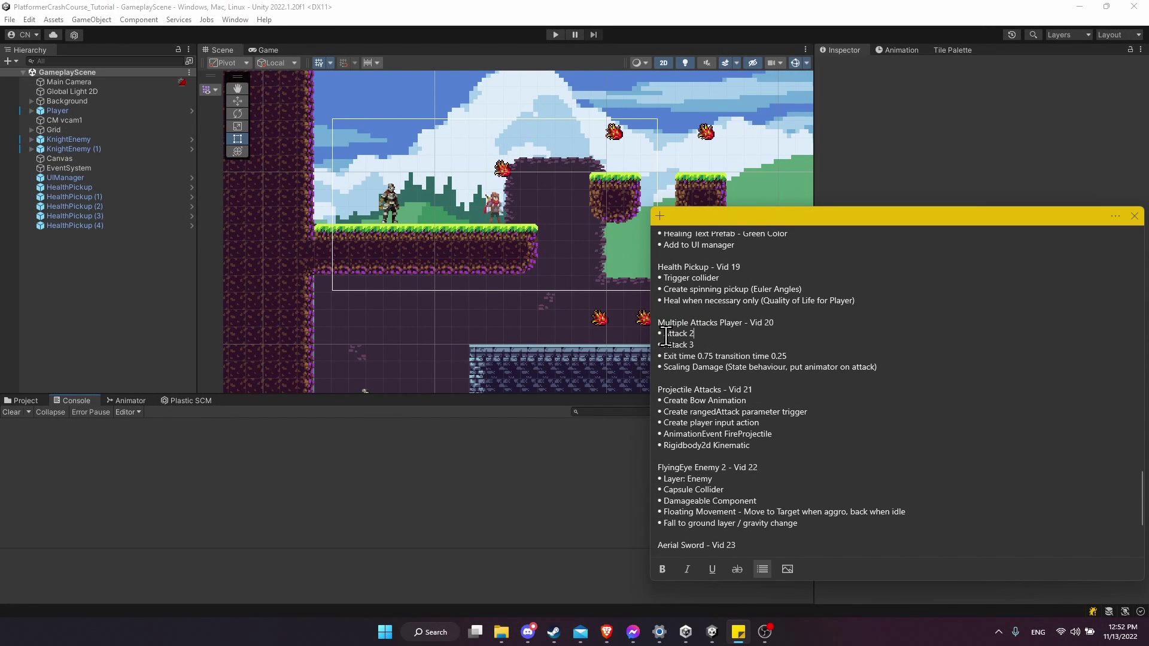
# Review the attack, transition-time and scaling-damage tasks under "Multiple Attacks Player - Vid 20" in the notes
pyautogui.tripleClick(664, 336)
pyautogui.click(702, 334)
pyautogui.click(697, 357)
pyautogui.tripleClick(665, 357)
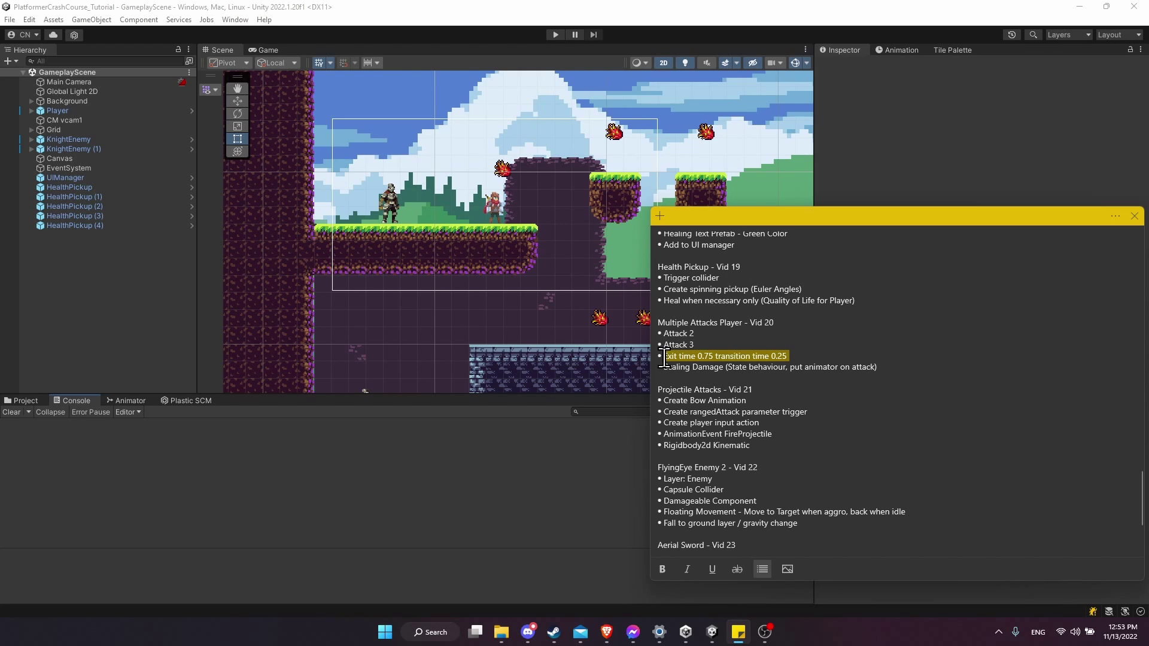
pyautogui.click(668, 357)
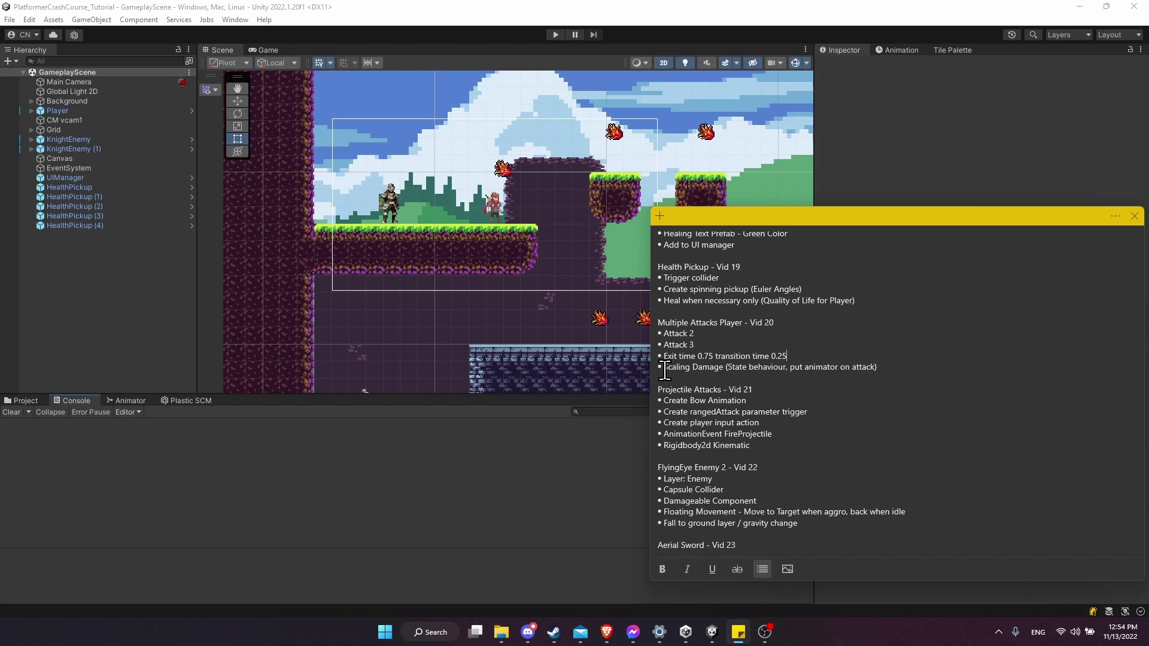
# Open the Player prefab for editing, frame the character in the scene and show its animation clips
pyautogui.click(190, 110)
pyautogui.click(190, 110)
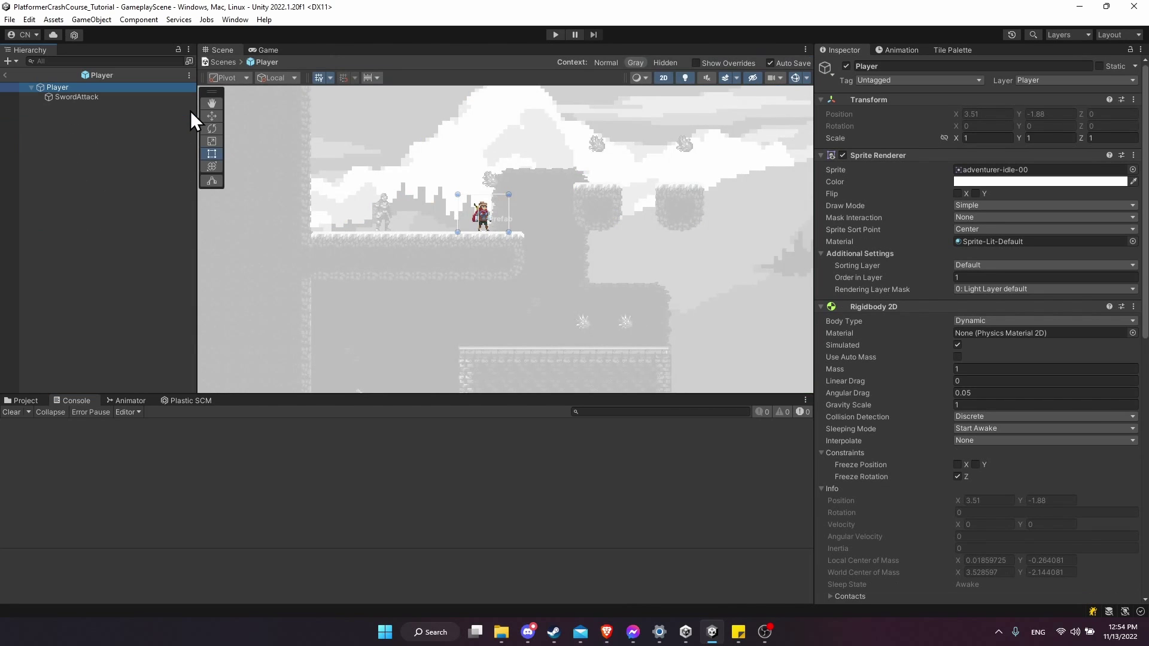
pyautogui.scroll(10, 568, 213)
pyautogui.moveTo(430, 230); pyautogui.dragTo(412, 270, button='middle')
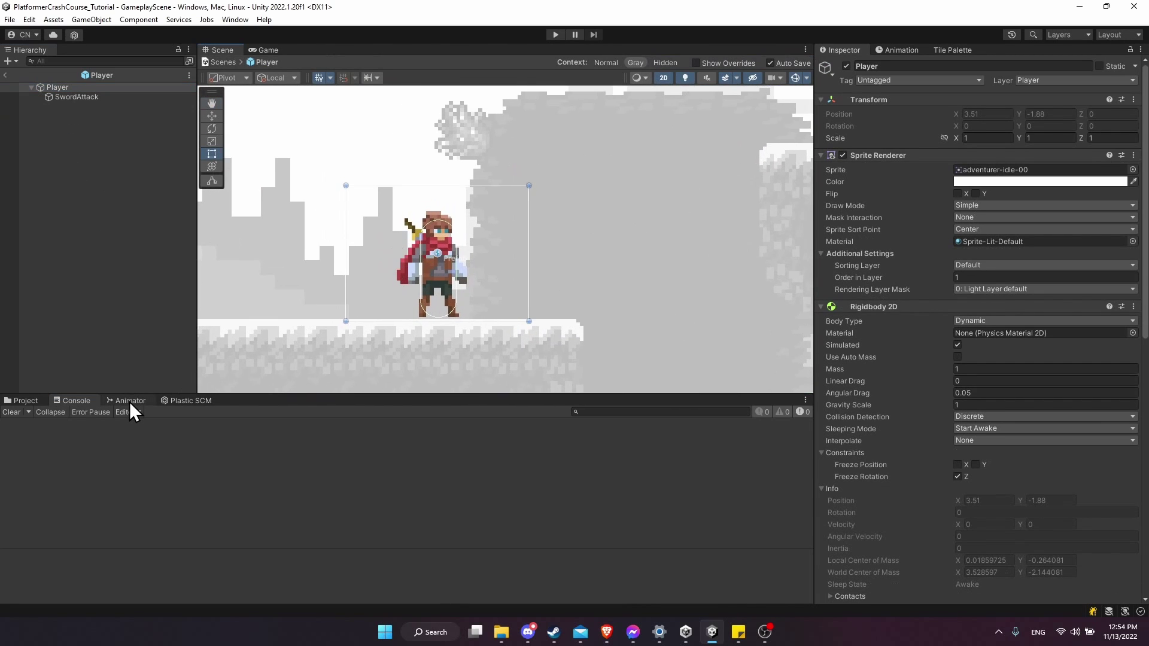
pyautogui.click(130, 400)
pyautogui.click(906, 48)
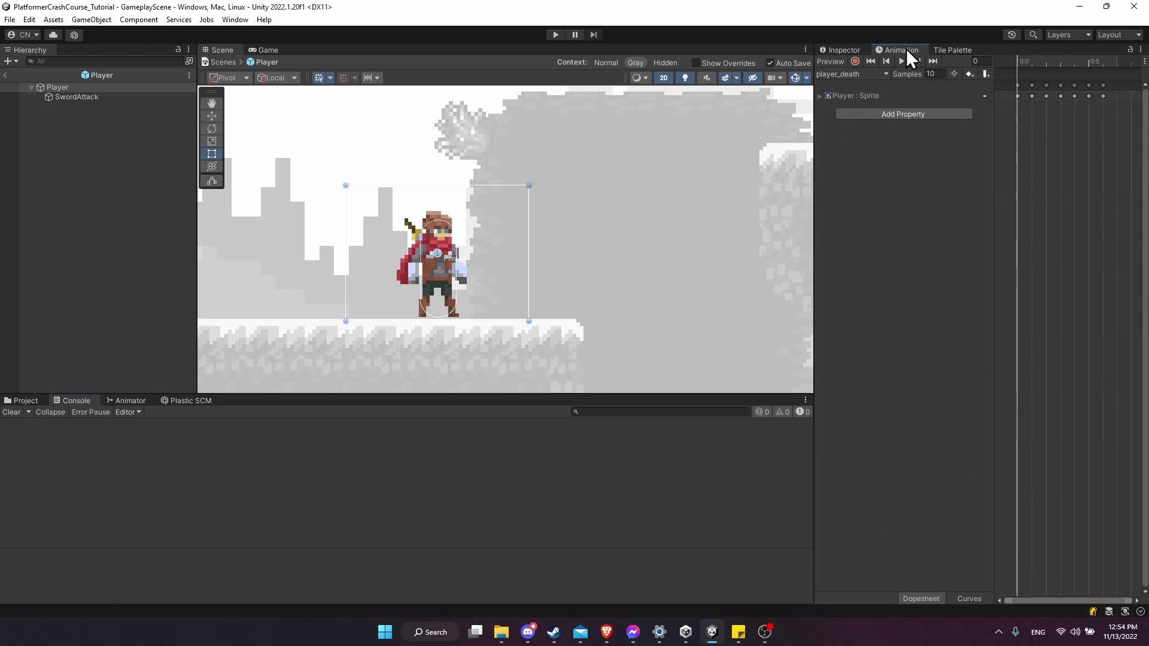
# Create a new animation clip named player_attack_2 in the Assets/Characters/Player folder
pyautogui.click(877, 74)
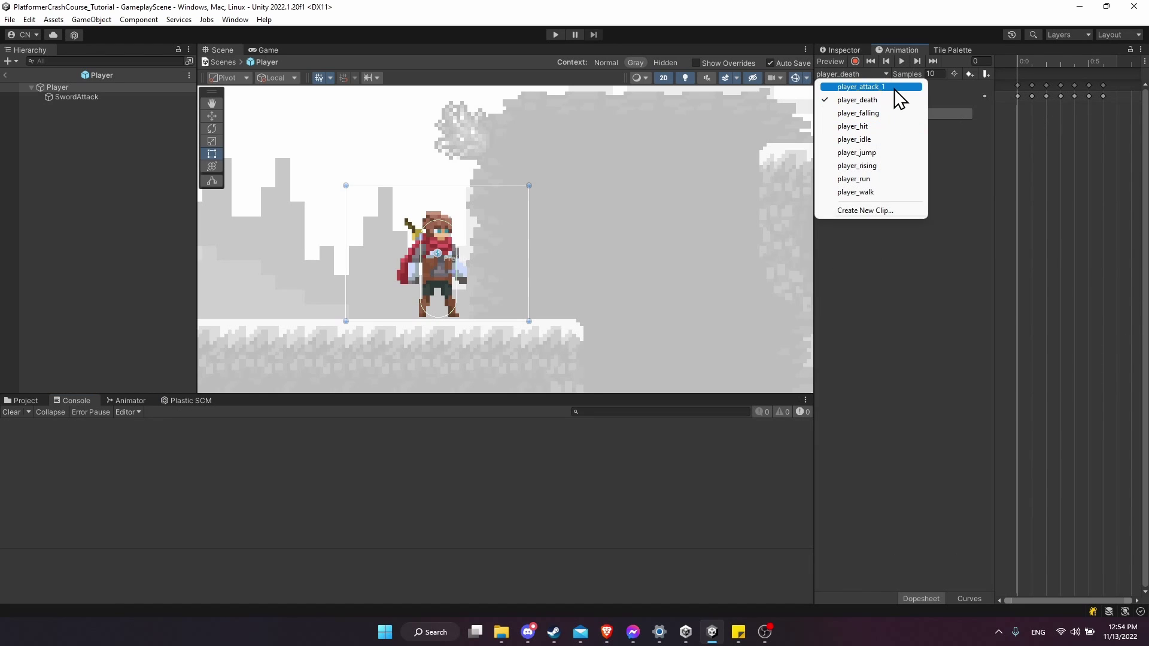
pyautogui.click(871, 210)
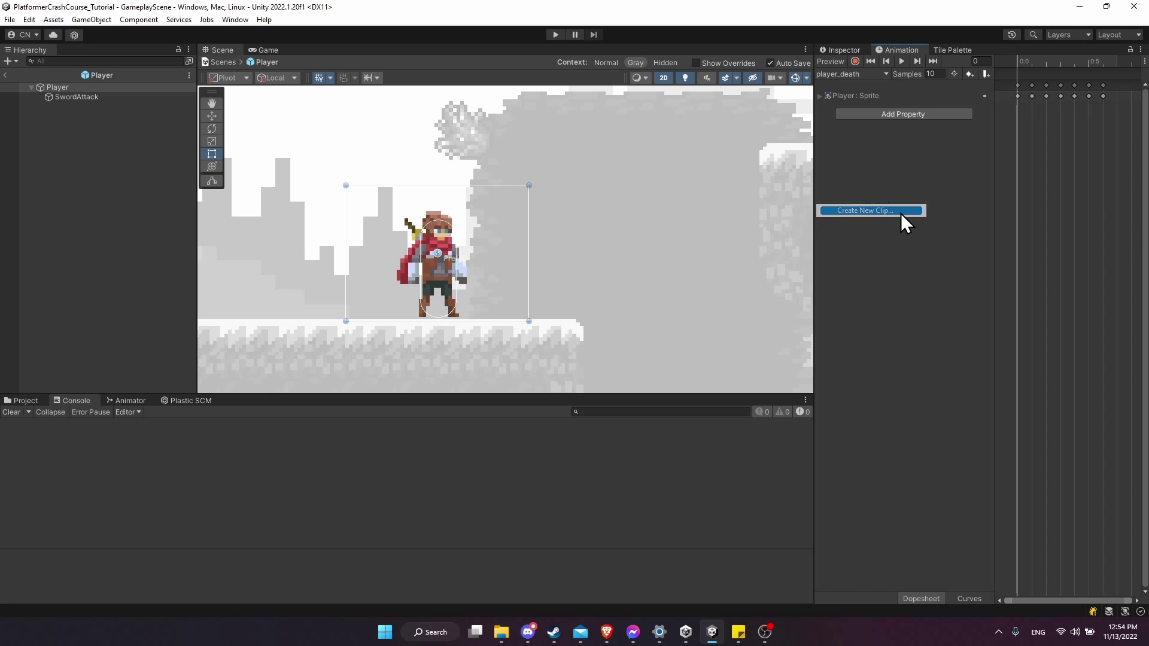
pyautogui.write('player_attack_2')
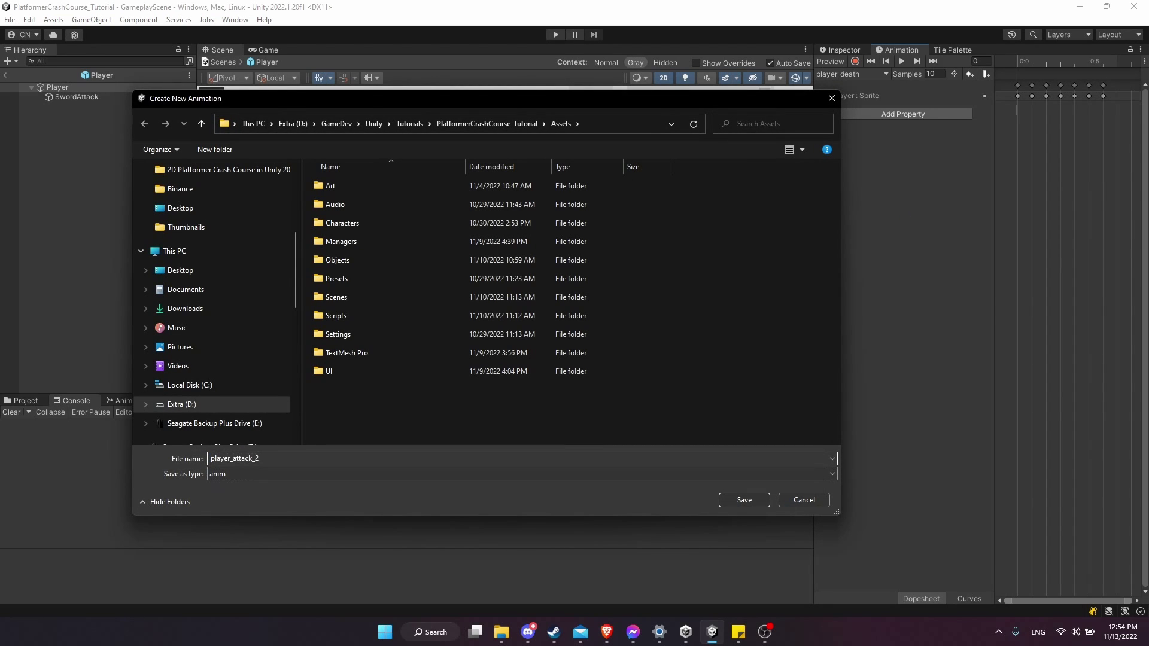
pyautogui.doubleClick(524, 223)
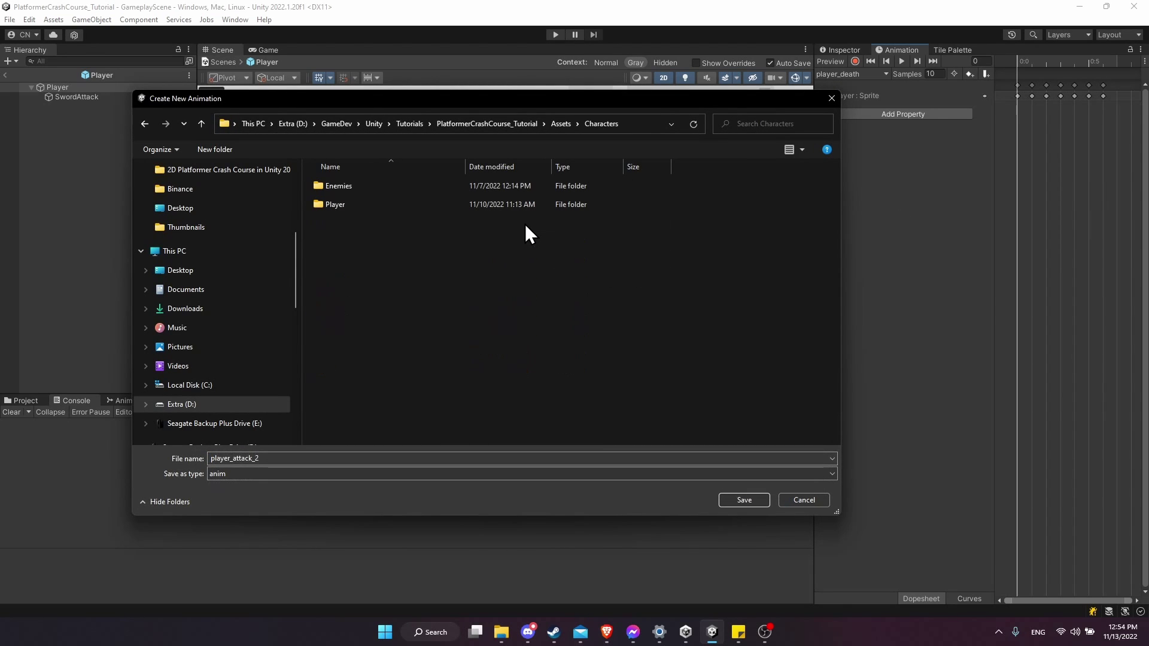
pyautogui.doubleClick(372, 203)
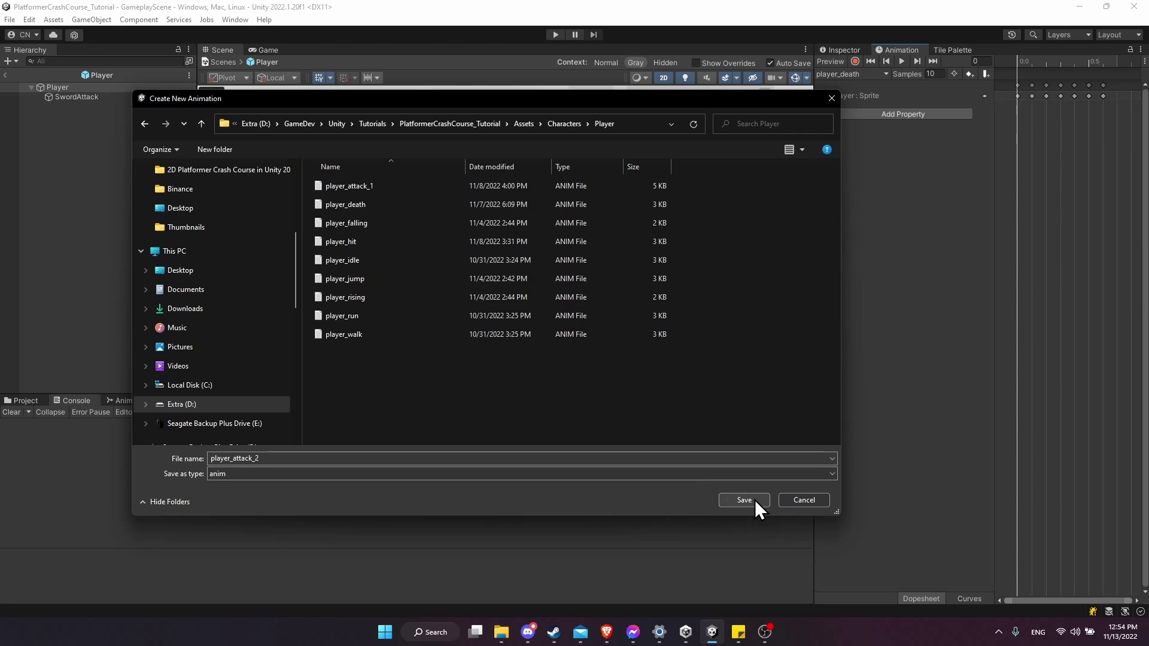
pyautogui.click(755, 500)
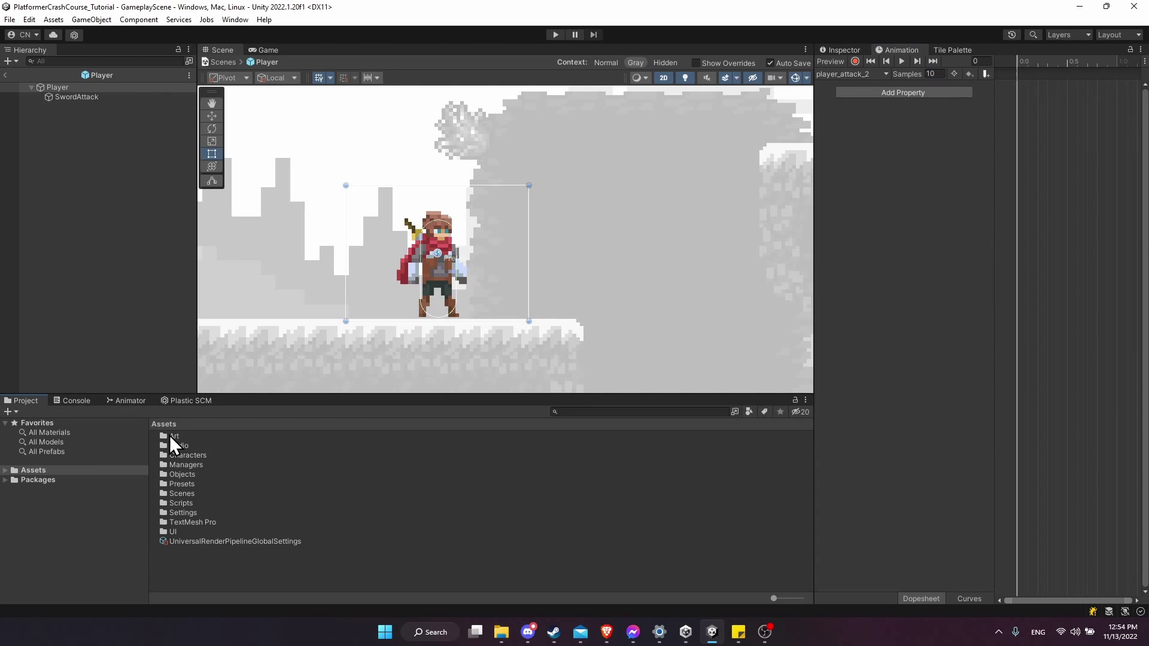
# Fill player_attack_2 with sprites adventurer-attack2-00 through adventurer-attack2-05 from Art/rvros-adventurer/Individual Sprites, and preview the clip in a widened timeline
pyautogui.doubleClick(170, 436)
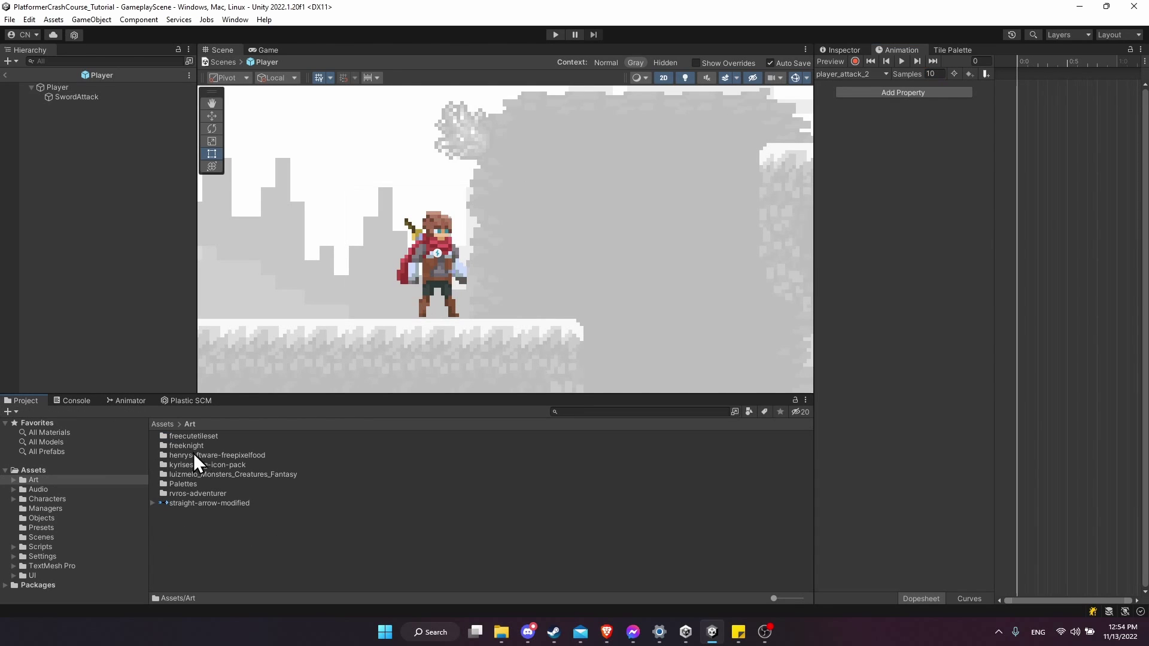
pyautogui.doubleClick(227, 494)
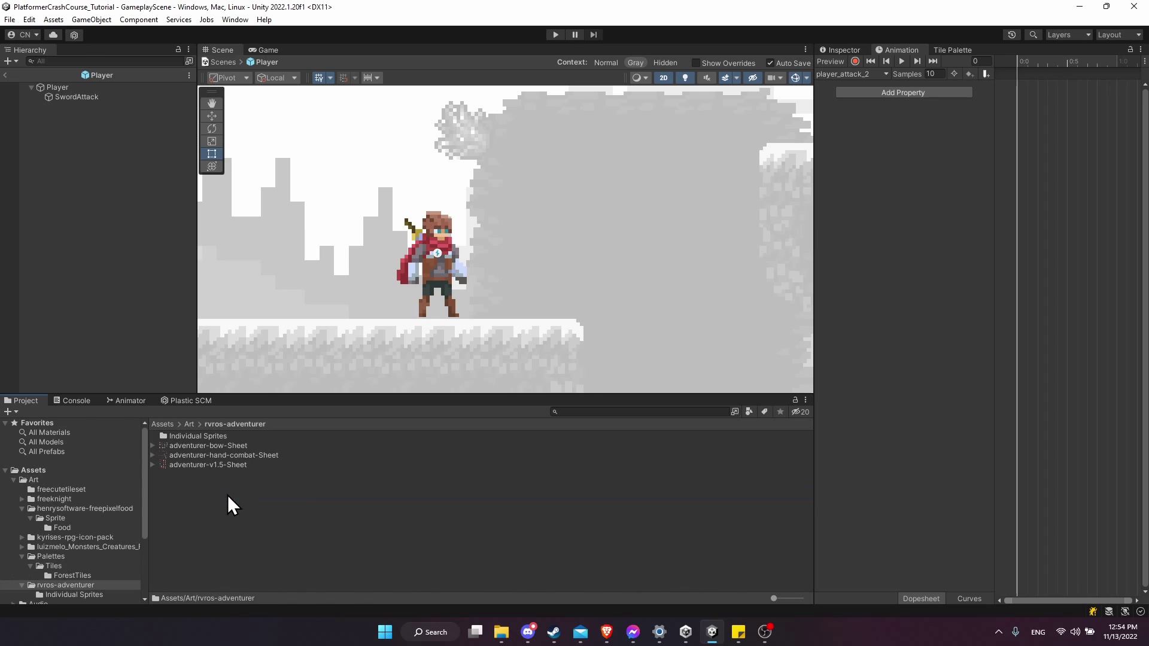
pyautogui.doubleClick(226, 437)
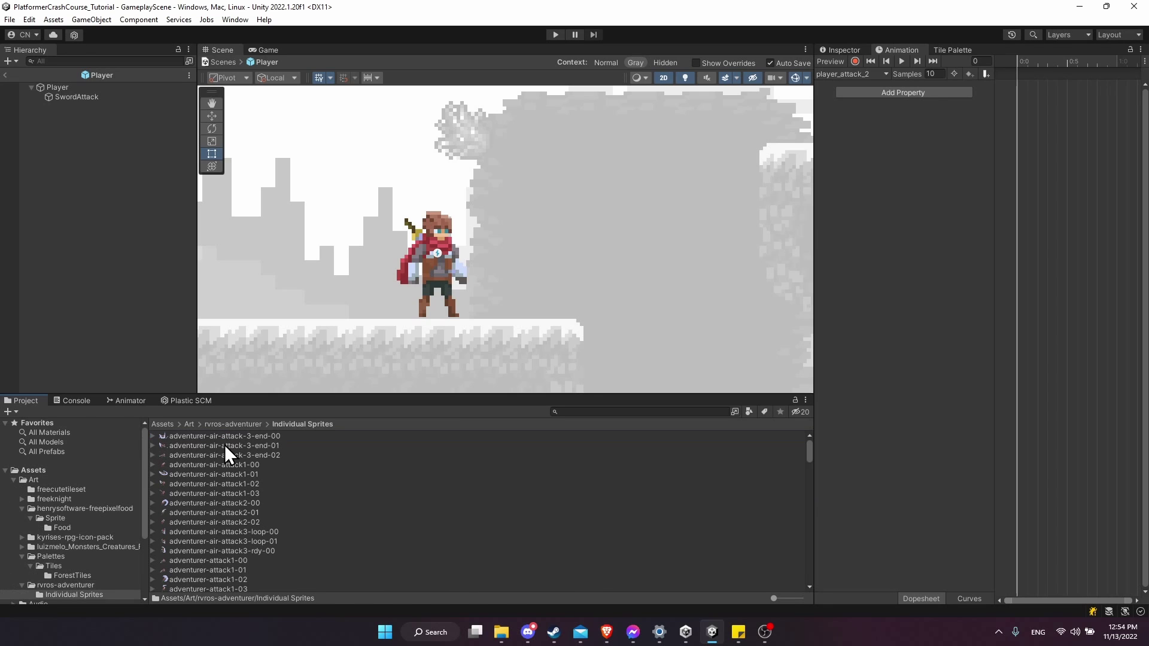
pyautogui.scroll(-3, 238, 478)
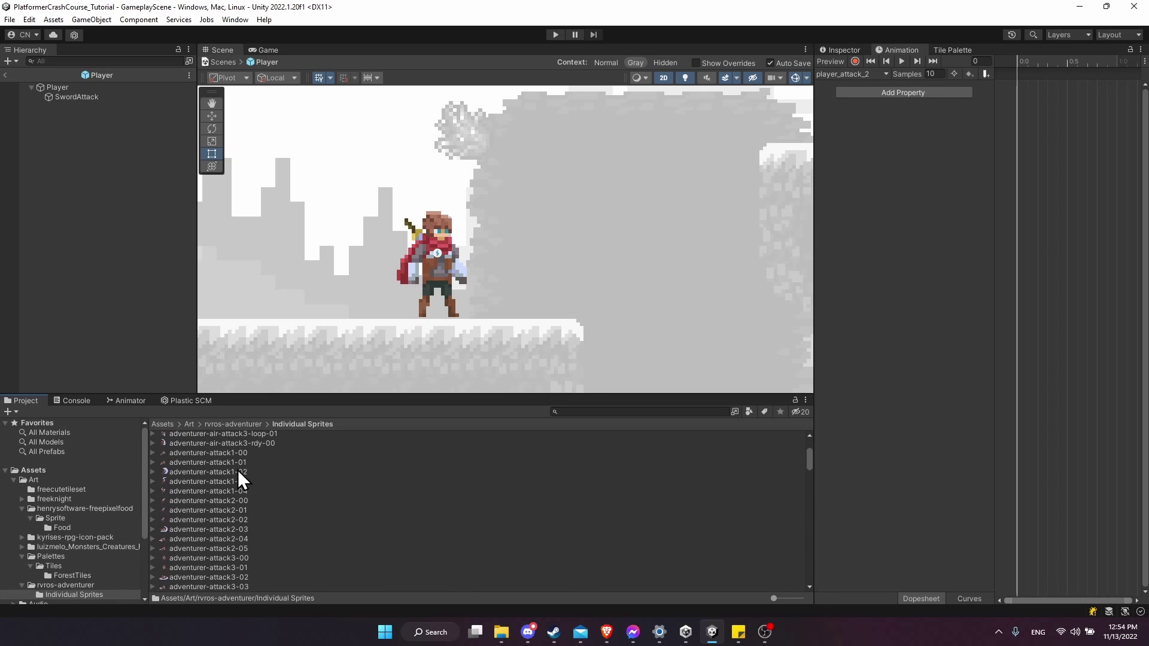
pyautogui.click(246, 500)
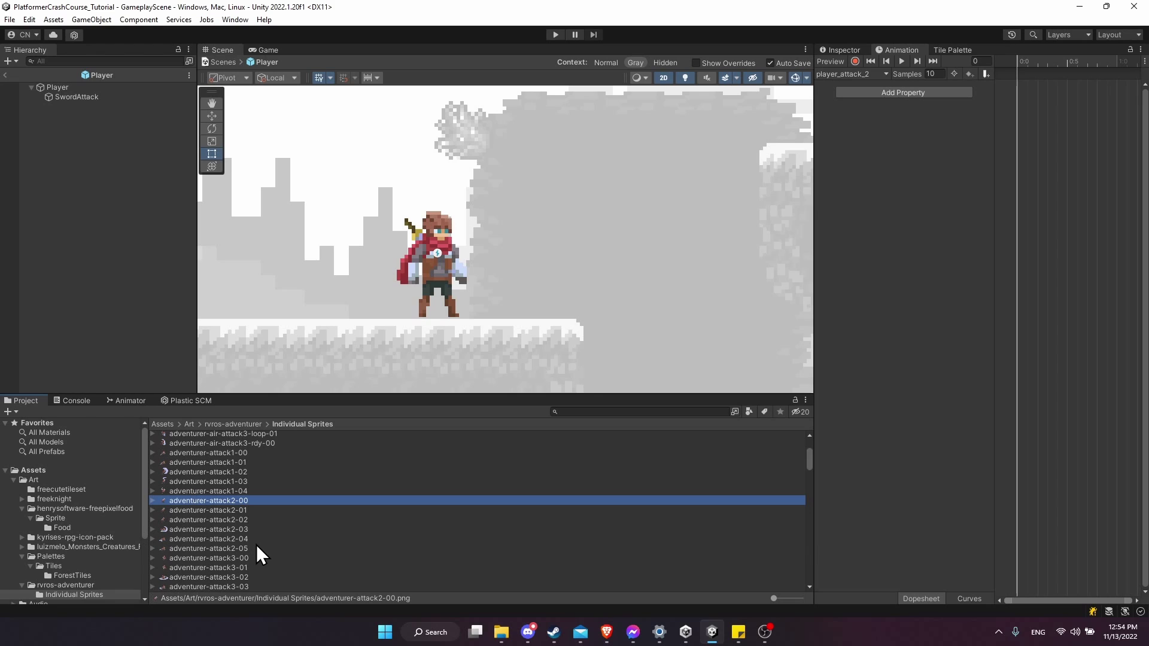
pyautogui.keyDown('shift'); pyautogui.click(256, 546); pyautogui.keyUp('shift')
pyautogui.moveTo(255, 503); pyautogui.dragTo(1031, 152)
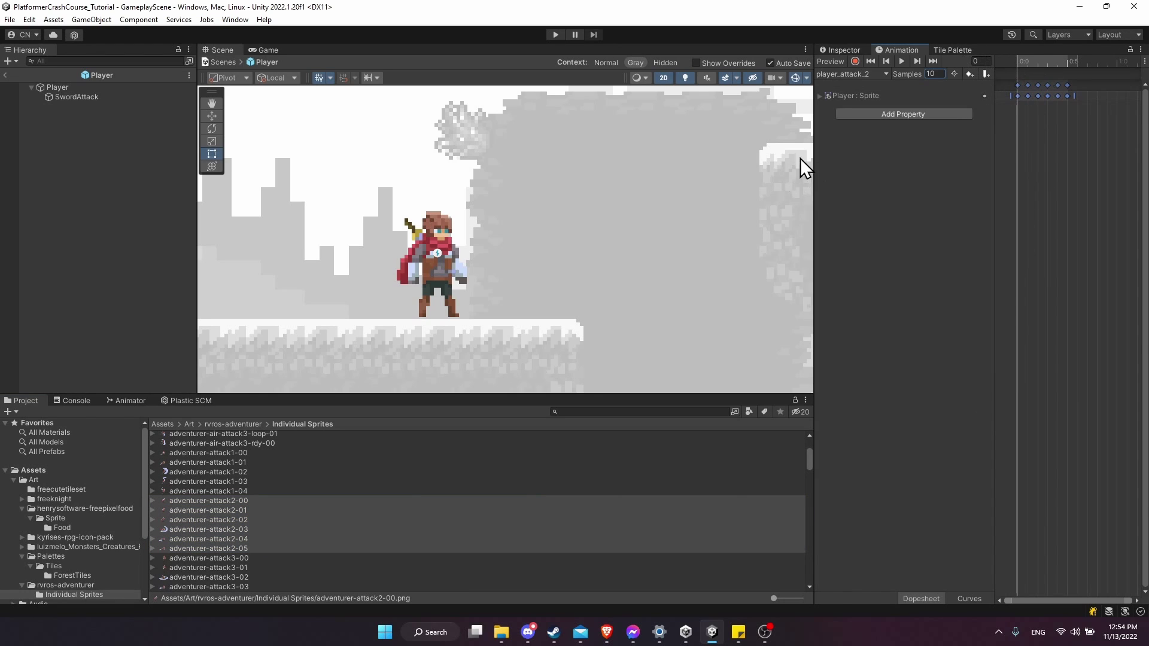
pyautogui.moveTo(813, 158); pyautogui.dragTo(649, 137)
pyautogui.click(736, 61)
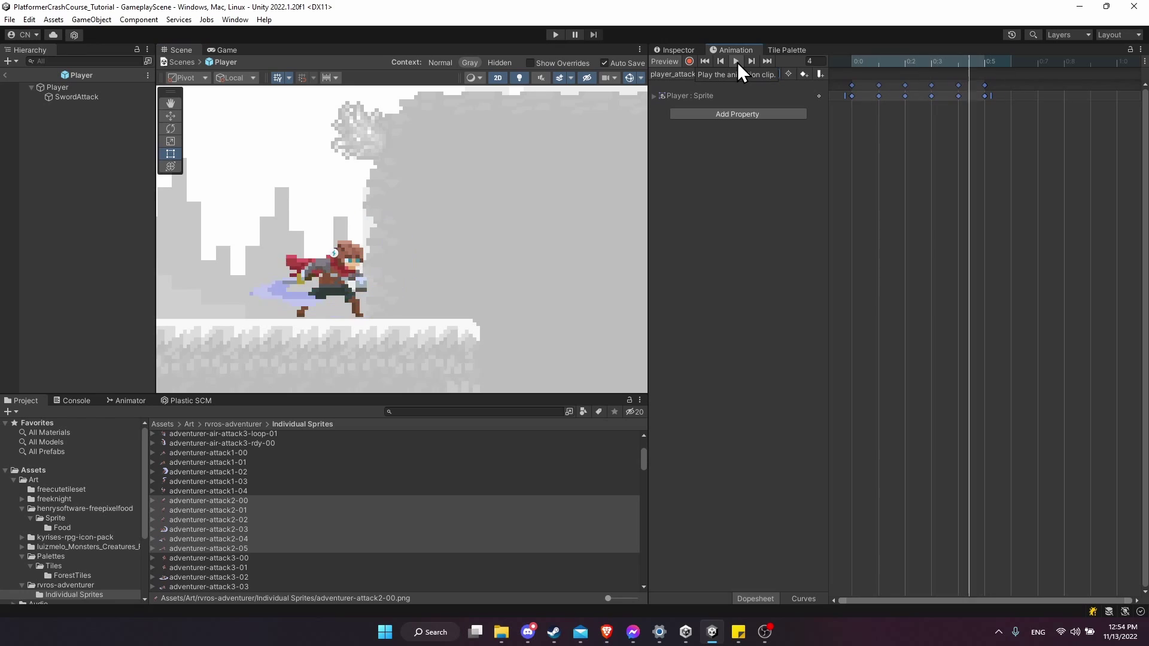
# Examine the SwordAttack polygon collider track in the player_attack_1 clip
pyautogui.click(688, 73)
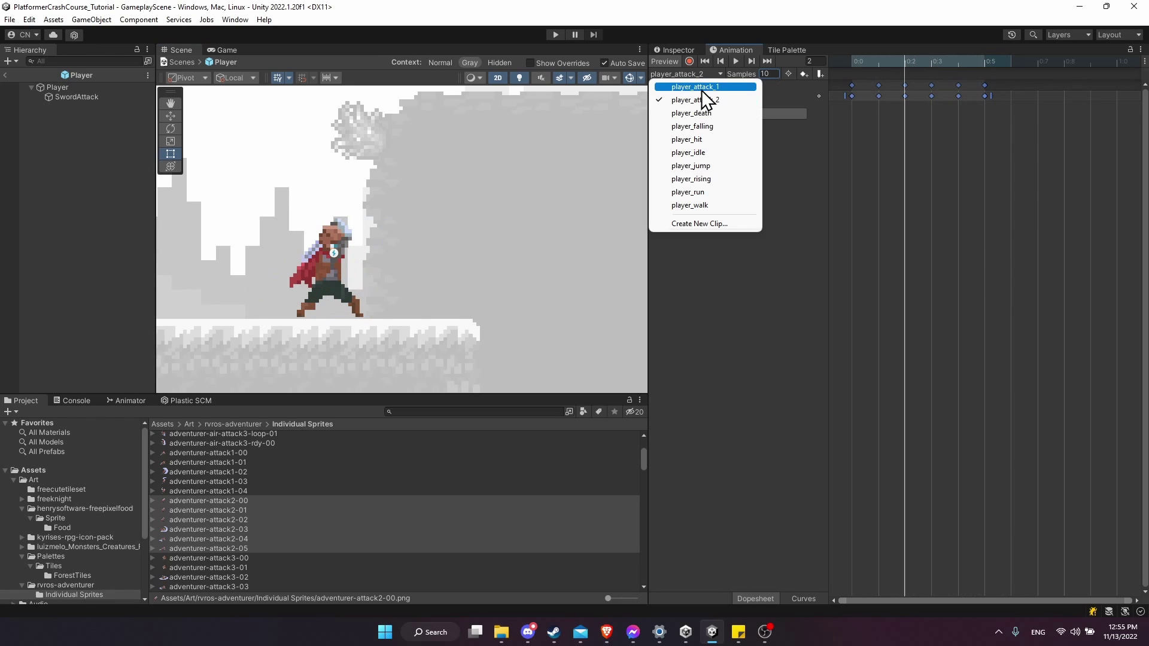
pyautogui.click(701, 87)
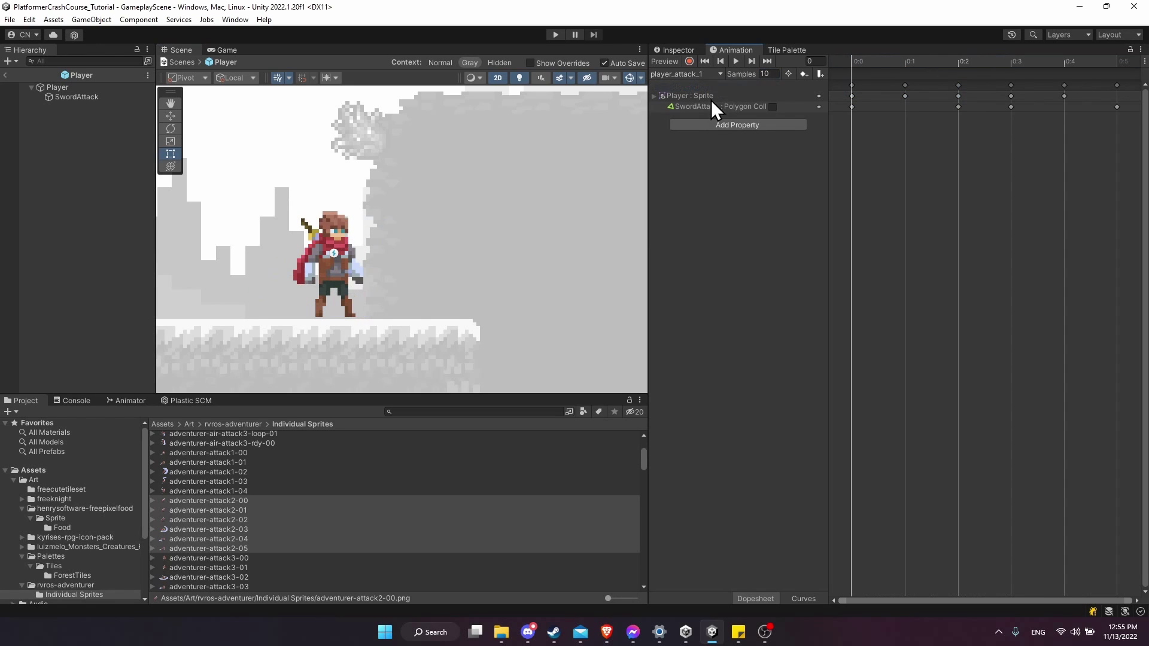
pyautogui.click(768, 108)
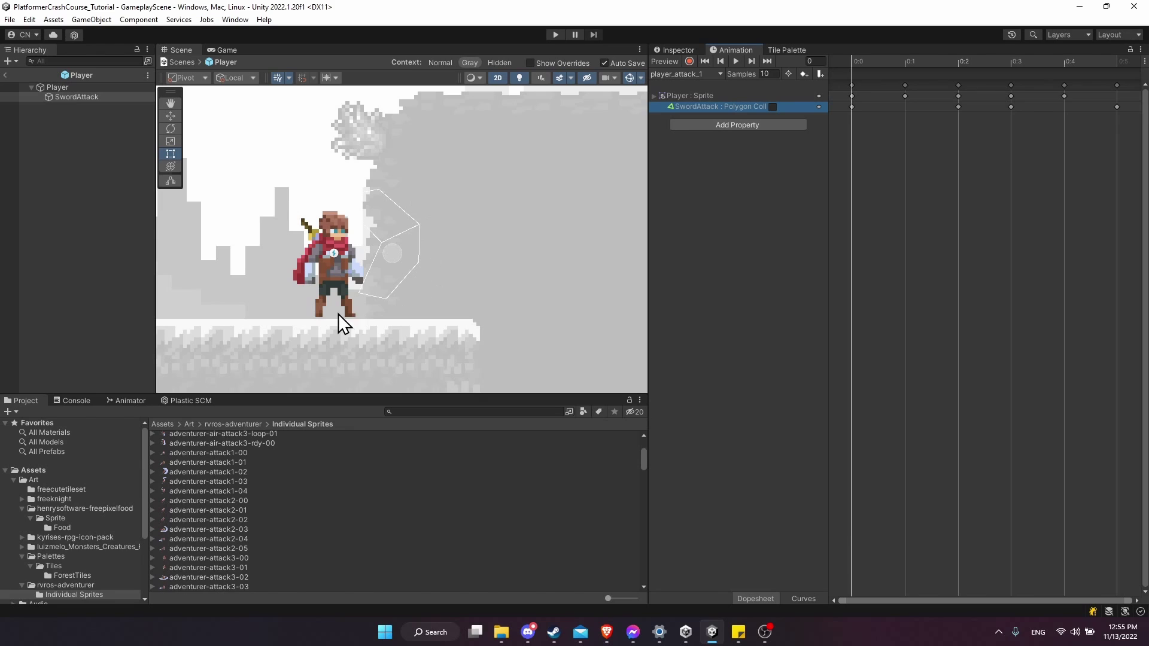
# Return to player_attack_2 and compare the SwordAttack collider outline with the sword slash at frame 3
pyautogui.click(705, 72)
pyautogui.click(723, 126)
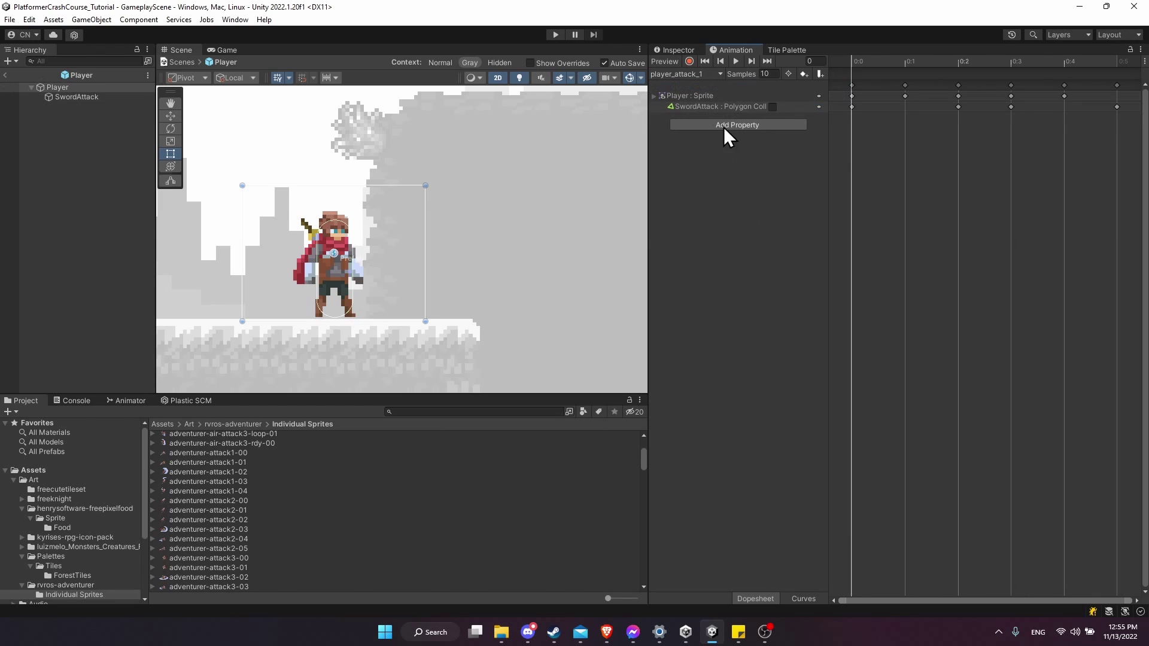
pyautogui.click(714, 74)
pyautogui.click(718, 99)
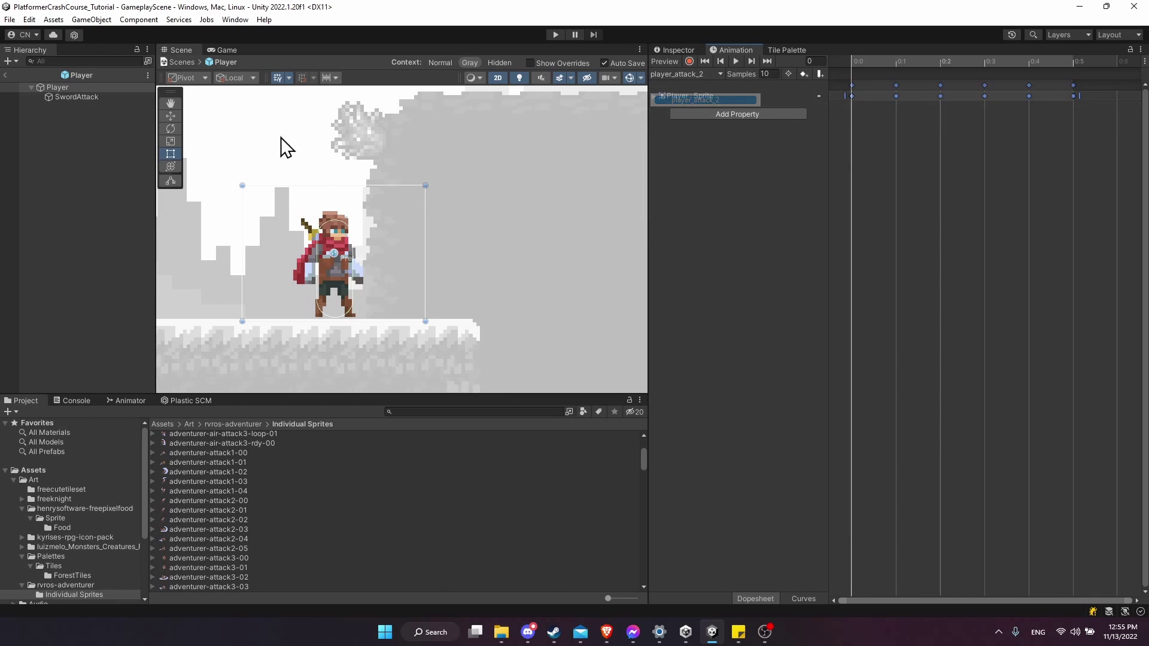
pyautogui.click(83, 97)
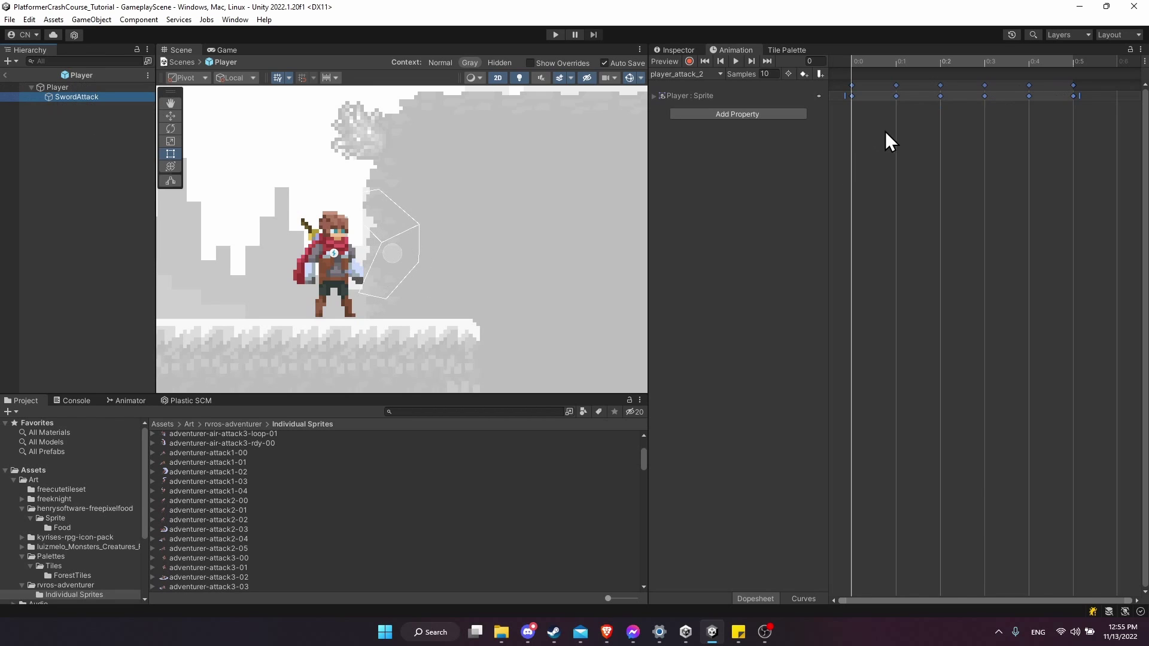
pyautogui.moveTo(899, 66); pyautogui.dragTo(975, 59)
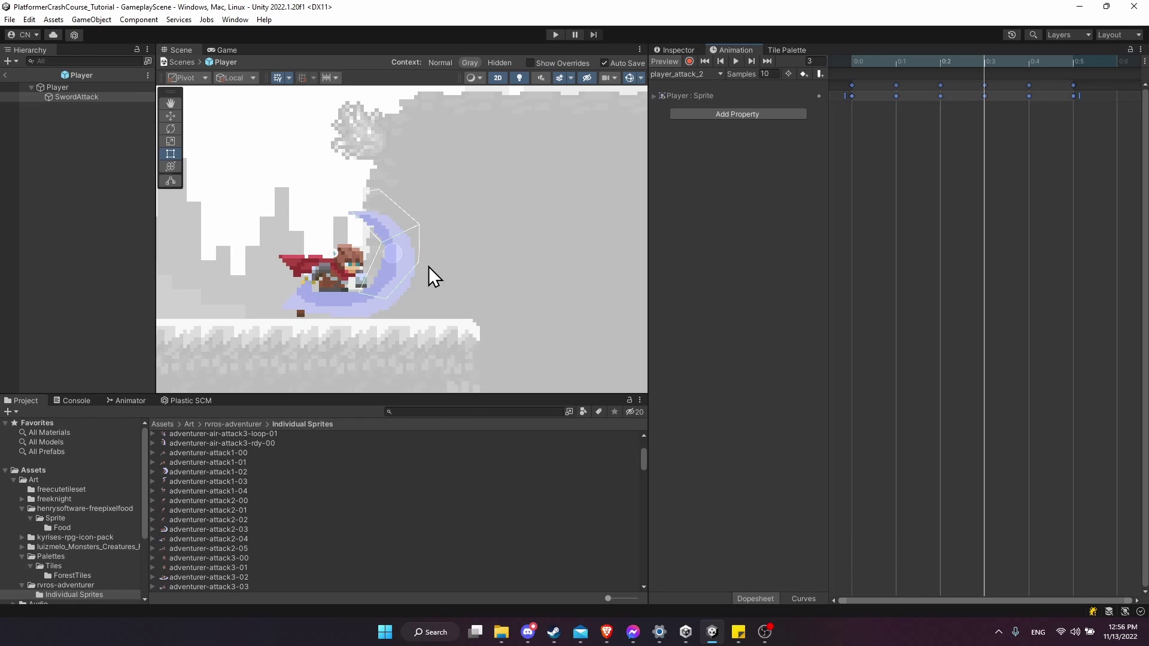
# Create another animation clip named player_attack_3 in the Player folder
pyautogui.click(705, 76)
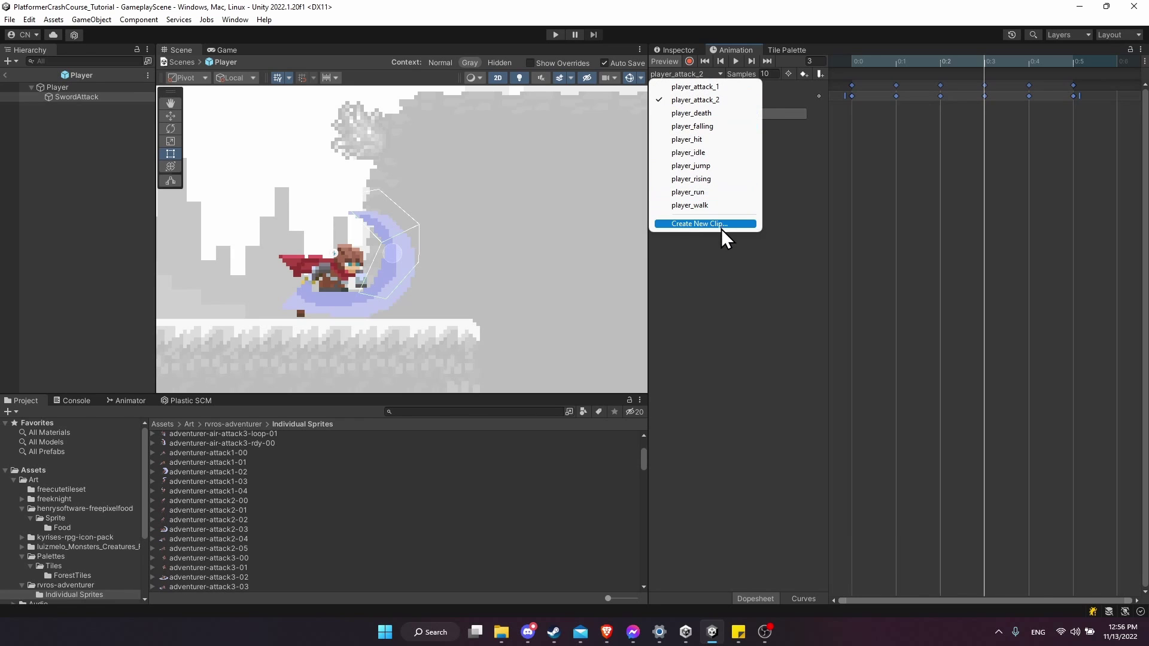
pyautogui.click(720, 228)
pyautogui.write('player_attack_3')
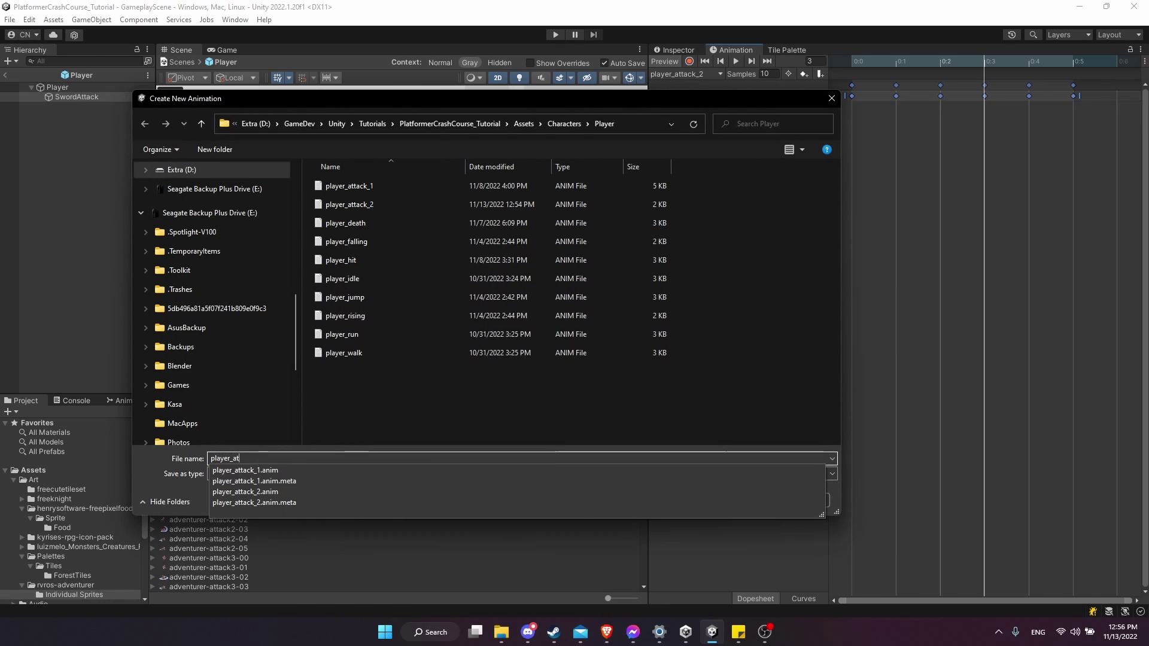
pyautogui.press('Return')
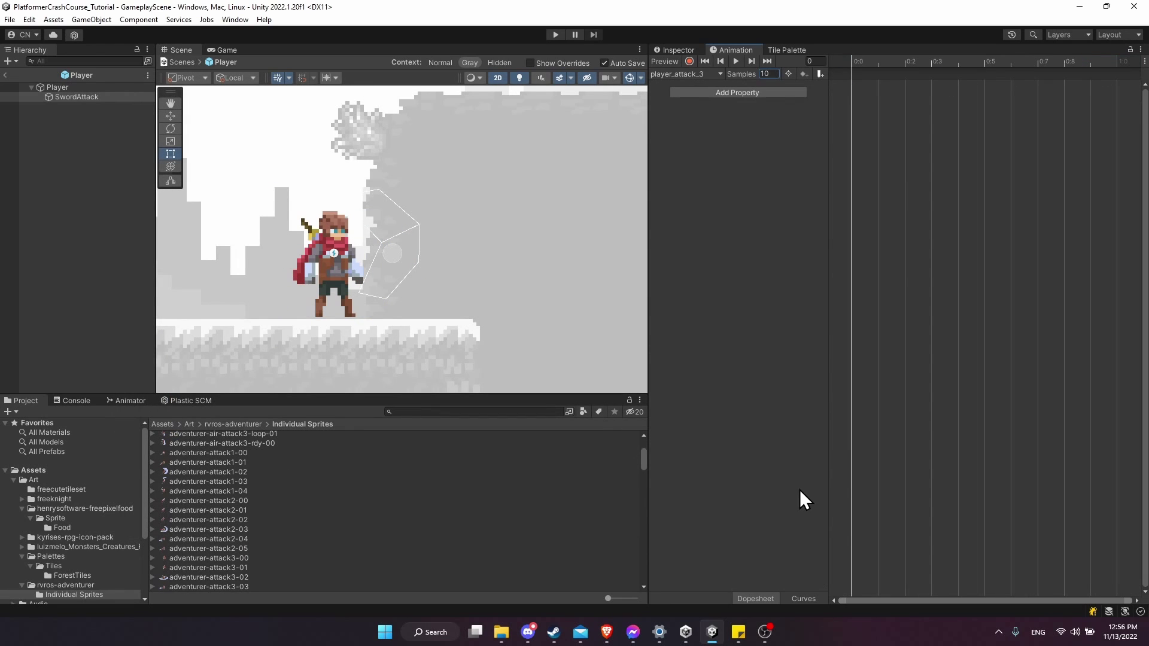
# Fill player_attack_3 with sprites adventurer-attack3-00 through adventurer-attack3-05 and preview the clip
pyautogui.scroll(-3, 245, 519)
pyautogui.click(245, 520)
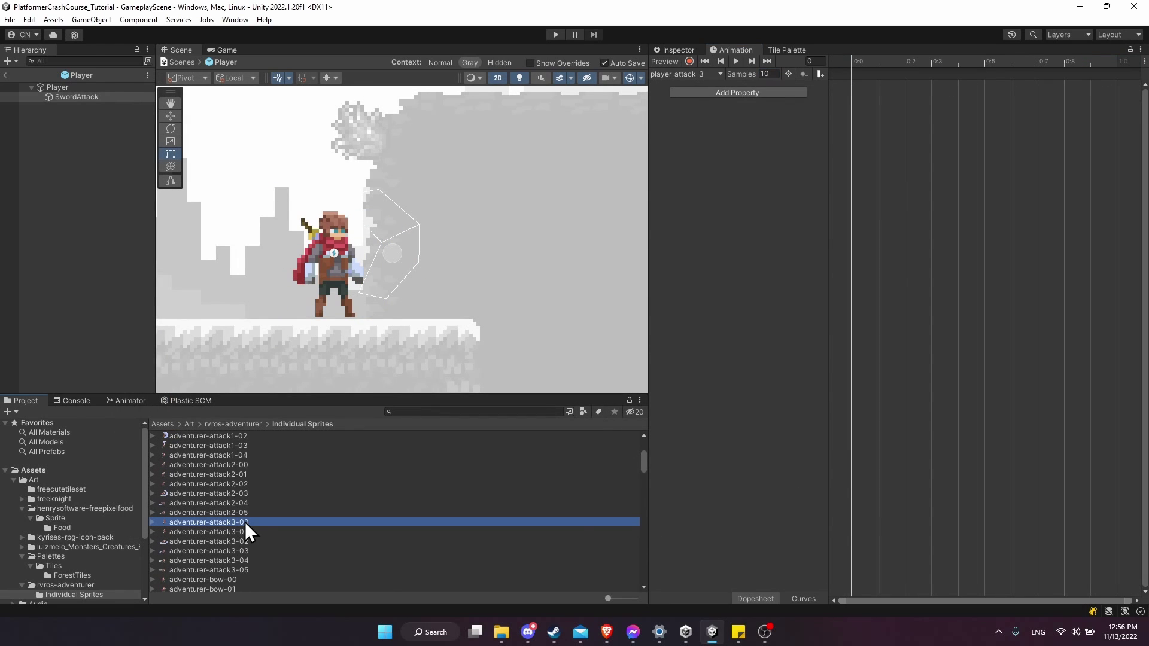
pyautogui.keyDown('shift'); pyautogui.click(264, 571); pyautogui.keyUp('shift')
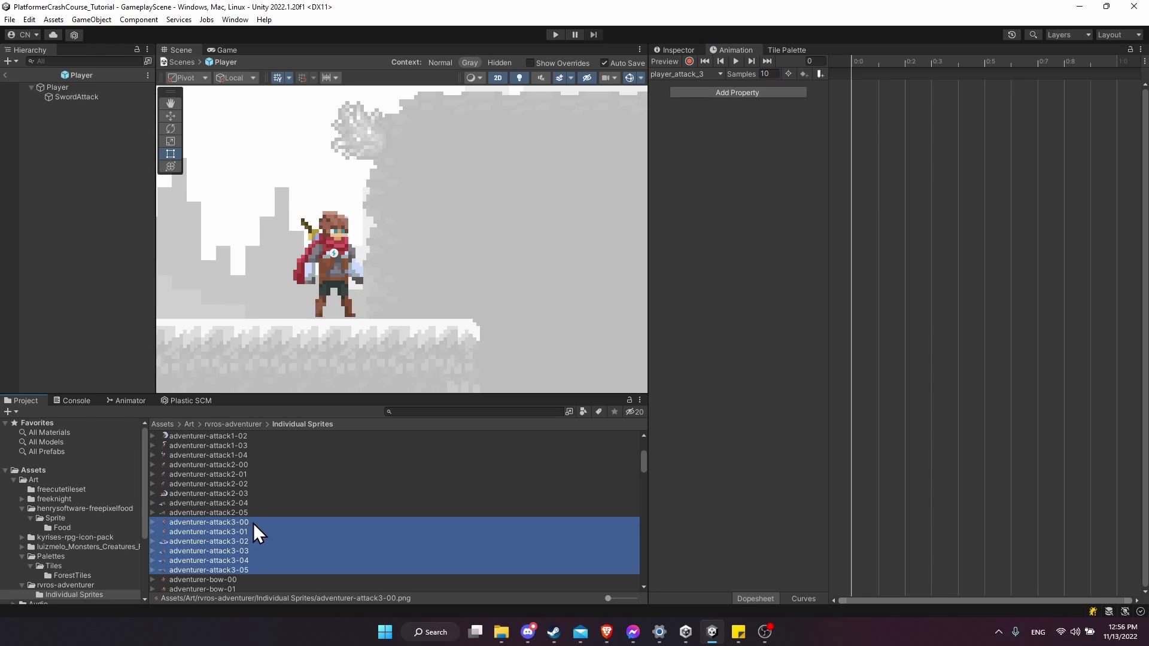
pyautogui.moveTo(253, 523); pyautogui.dragTo(888, 145)
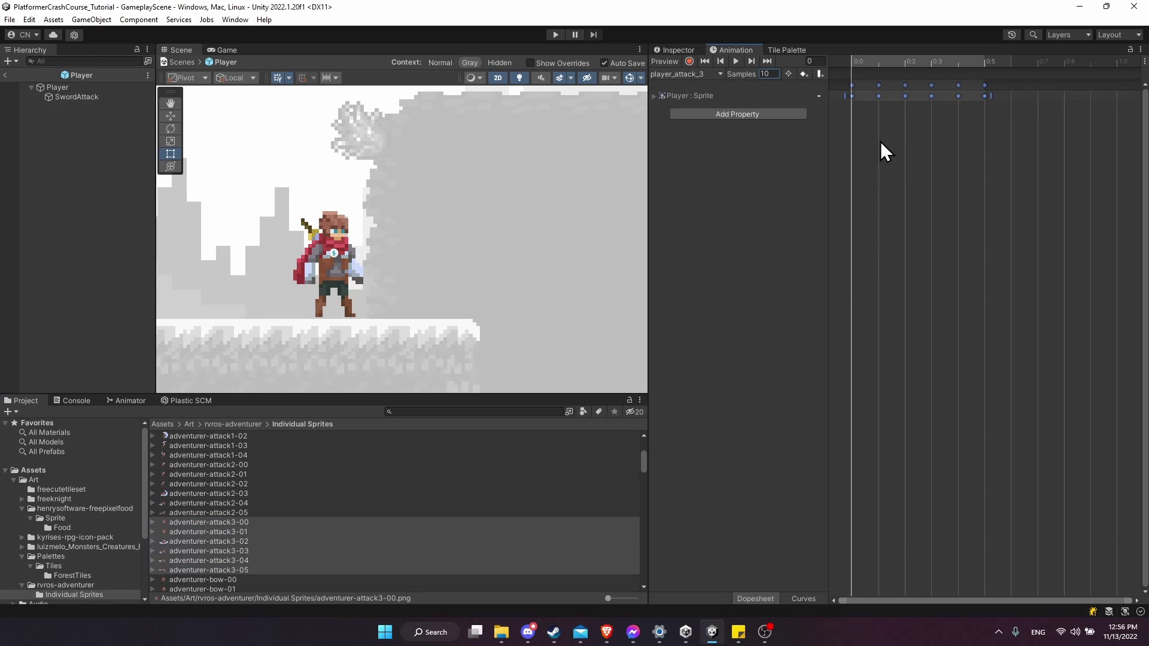
pyautogui.click(734, 61)
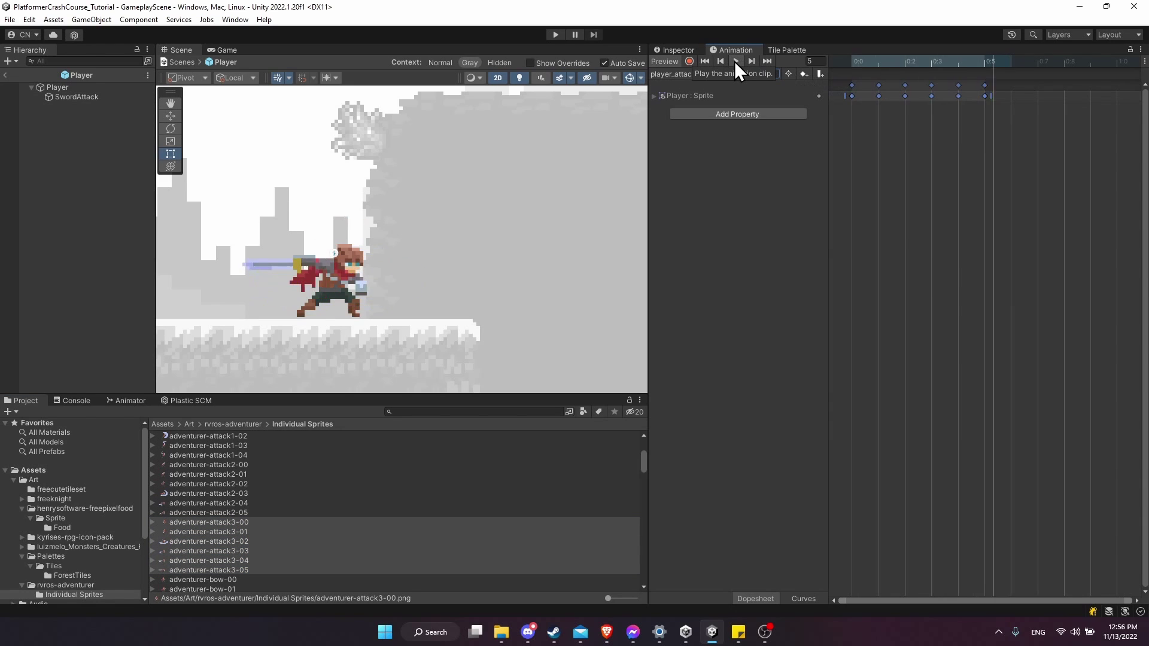
# Compare the SwordAttack collider with the player_attack_3 slash at frame 2 and show the SwordAttack object's component settings
pyautogui.click(914, 59)
pyautogui.moveTo(914, 59)
pyautogui.mouseDown()
pyautogui.moveTo(933, 66)
pyautogui.moveTo(893, 67)
pyautogui.mouseUp()
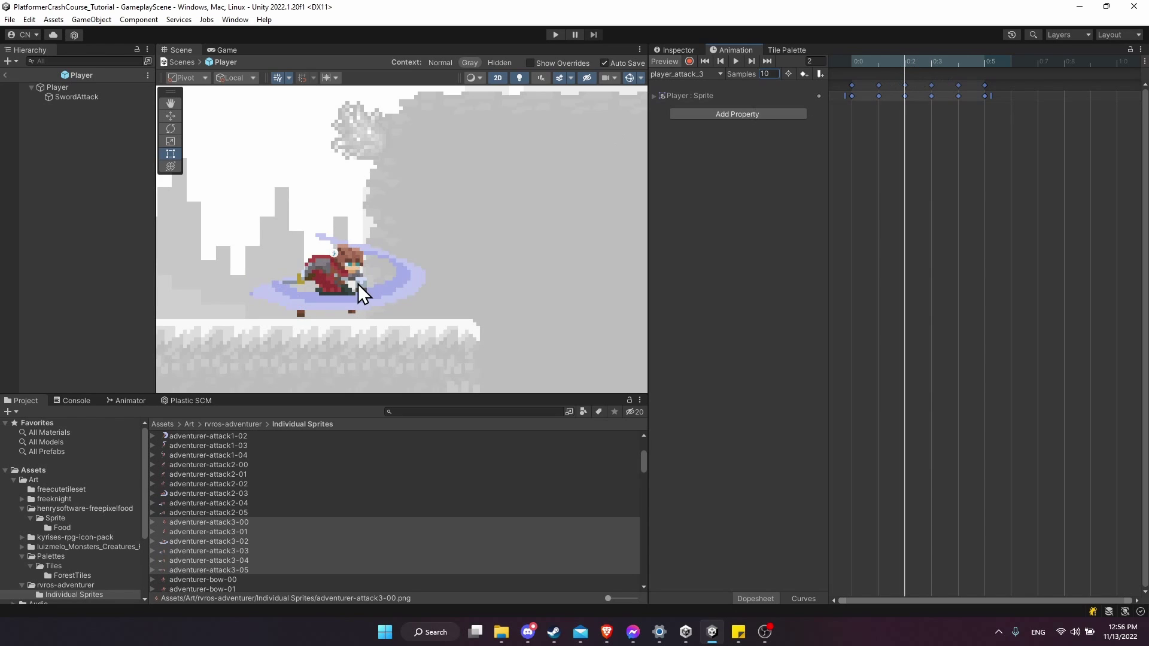
pyautogui.click(114, 97)
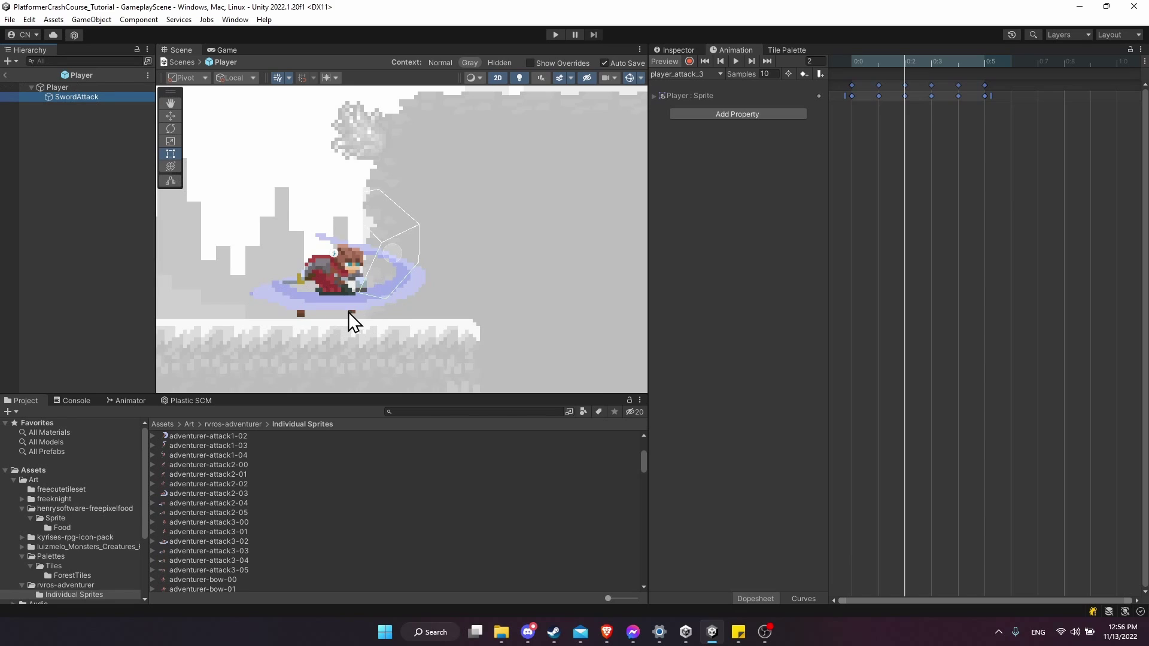
pyautogui.hotkey('ctrl', '3')
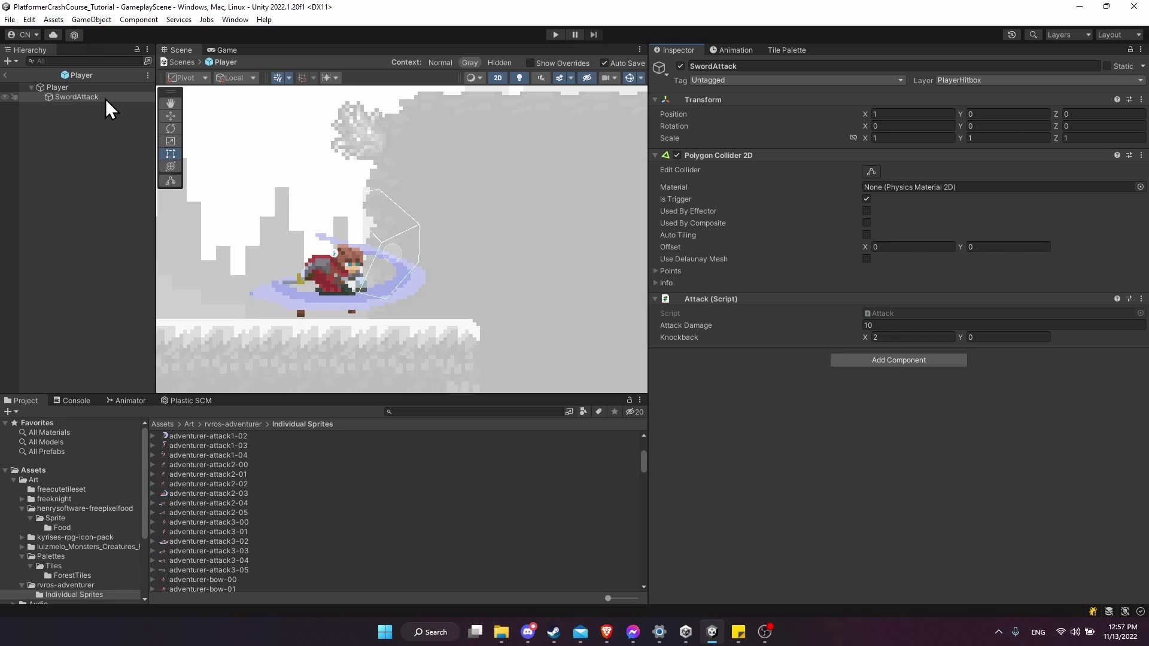
# Duplicate the SwordAttack object twice under Player
pyautogui.click(105, 99)
pyautogui.hotkey('ctrl', 'd')
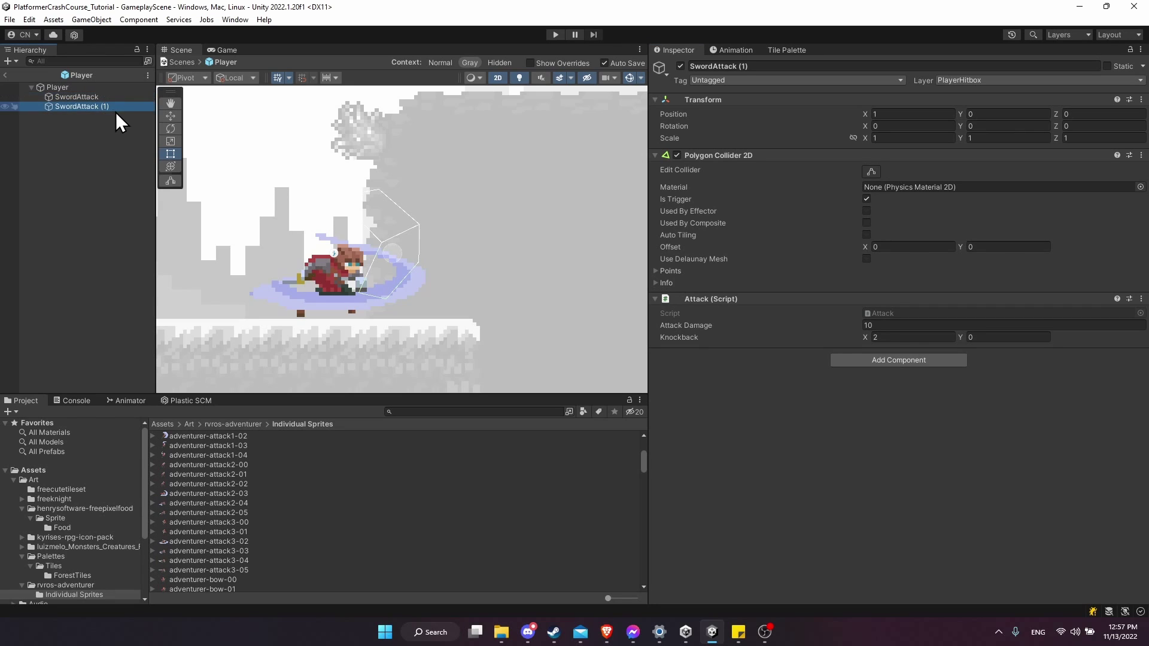
pyautogui.hotkey('ctrl', 'd')
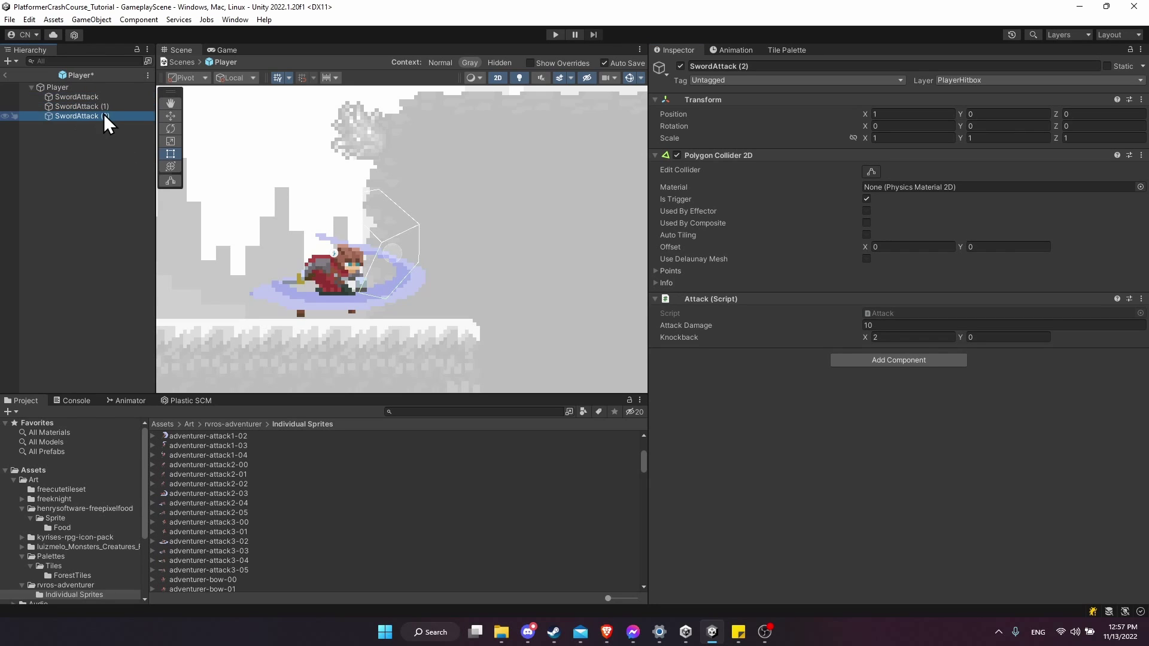
# Rename the first SwordAttack copy to SwordAttack2
pyautogui.click(114, 109)
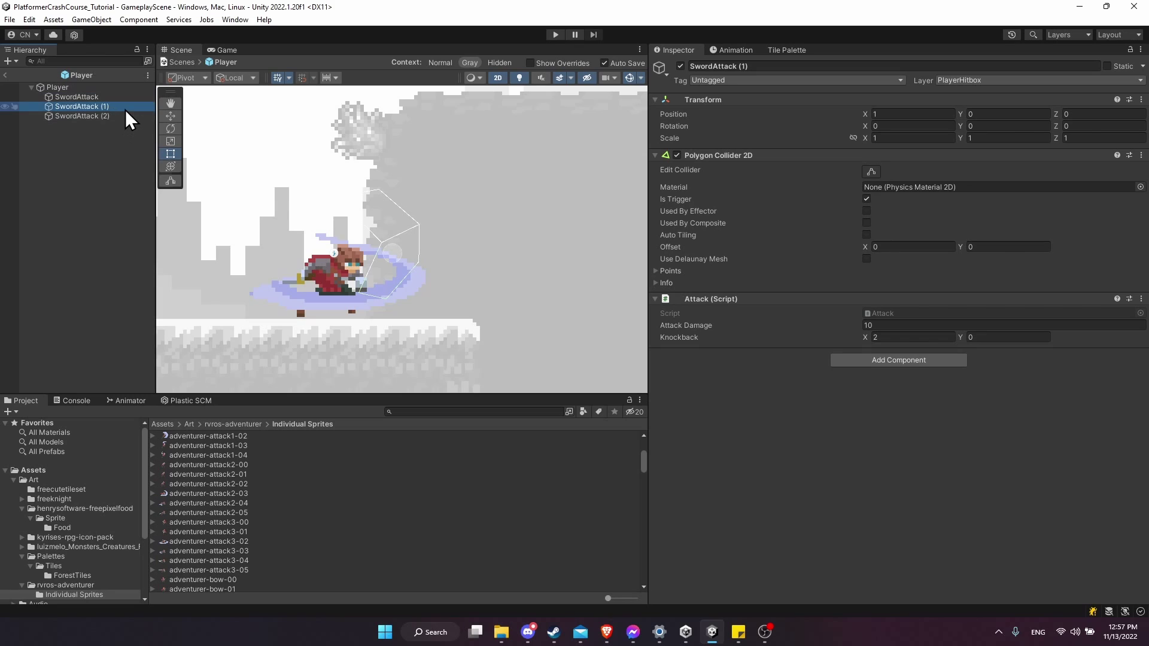
pyautogui.press('F2')
pyautogui.click(126, 107)
pyautogui.press('BackSpace')
pyautogui.press('BackSpace')
pyautogui.press('BackSpace')
pyautogui.press('BackSpace')
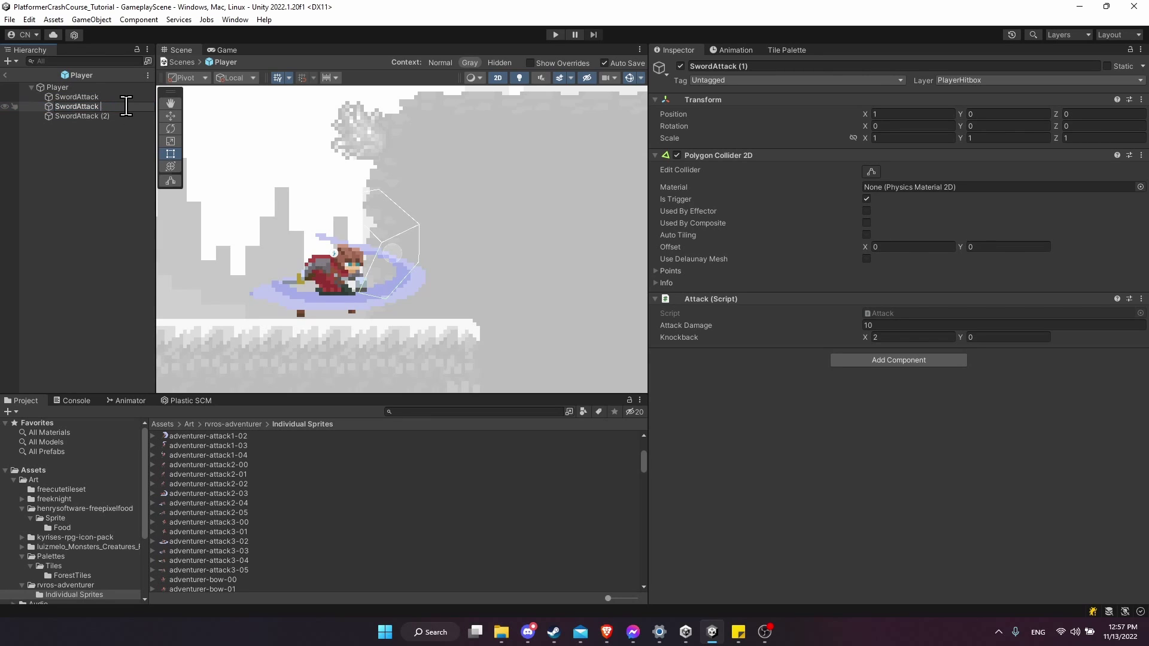
pyautogui.write('2')
pyautogui.press('Return')
# Rename the second SwordAttack copy to SwordAttack3
pyautogui.click(125, 115)
pyautogui.press('F2')
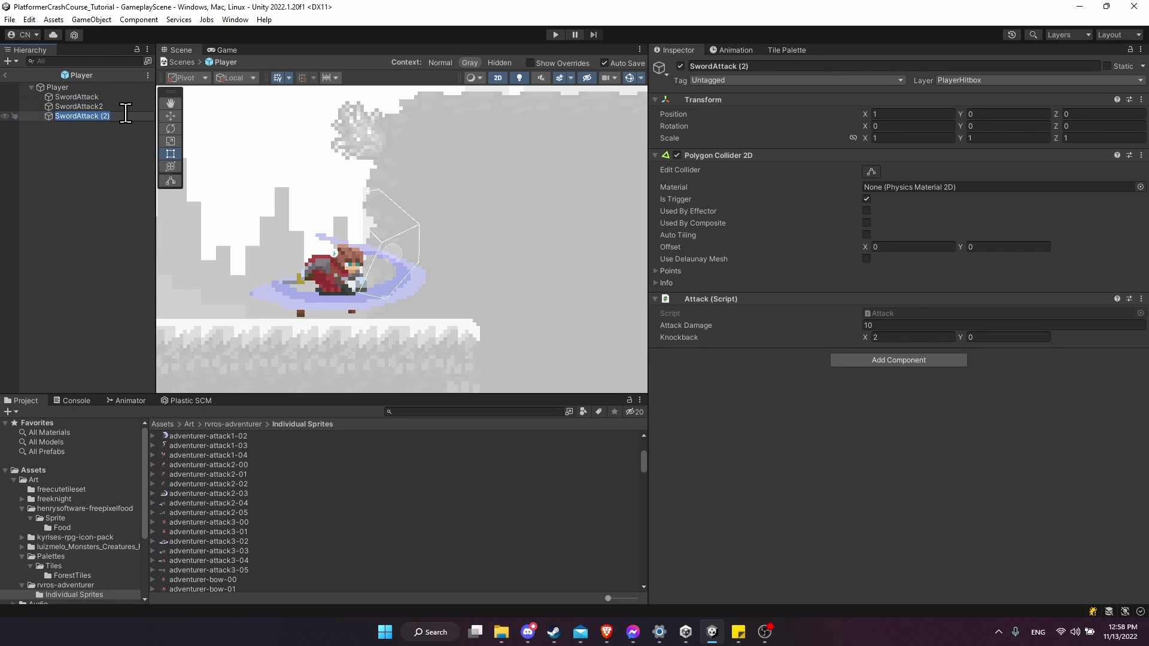
pyautogui.click(126, 113)
pyautogui.press('BackSpace')
pyautogui.press('BackSpace')
pyautogui.press('BackSpace')
pyautogui.press('BackSpace')
pyautogui.write('3')
pyautogui.press('Return')
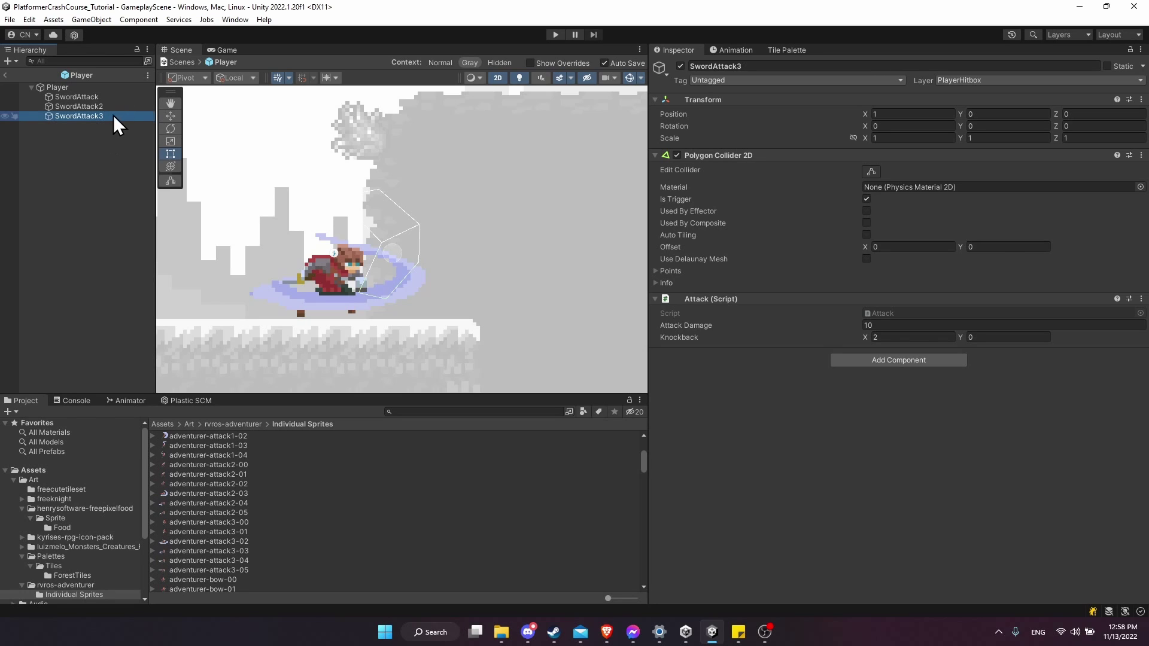
# Rename the original SwordAttack object to SwordAttack1
pyautogui.click(110, 98)
pyautogui.press('F2')
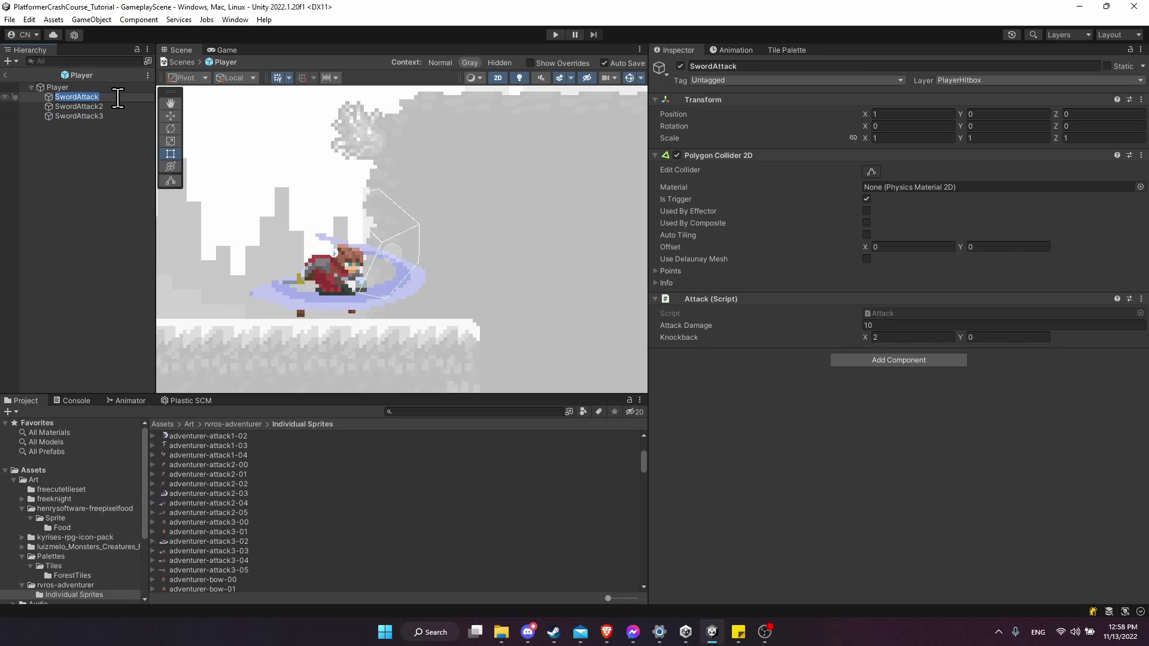
pyautogui.click(117, 98)
pyautogui.write('1')
pyautogui.click(122, 139)
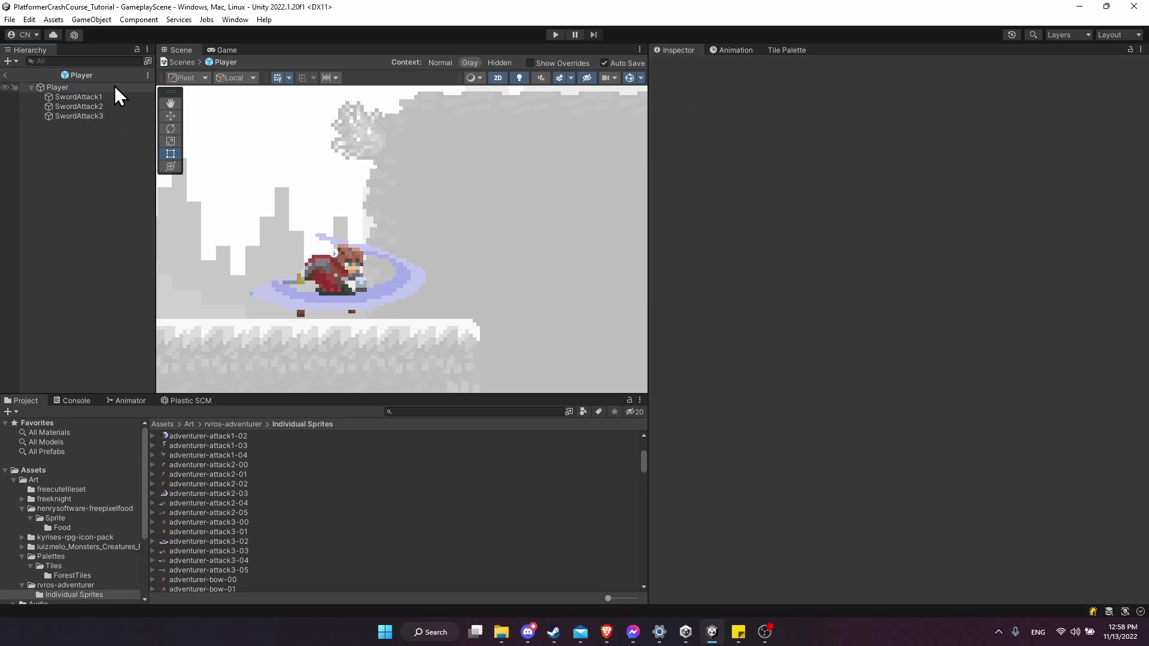
# Compare the component settings of the three SwordAttack objects and check the scaling damage item in the Sticky Notes plan for Multiple Attacks Player
pyautogui.click(115, 96)
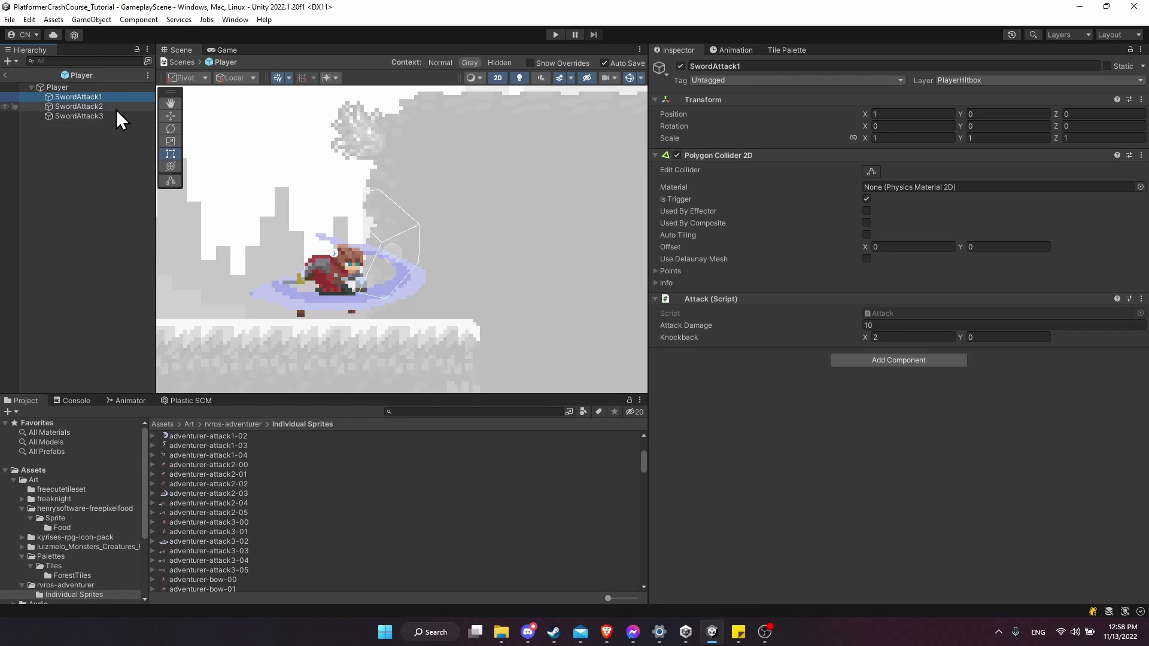
pyautogui.click(116, 109)
pyautogui.click(117, 117)
pyautogui.click(119, 98)
pyautogui.click(120, 105)
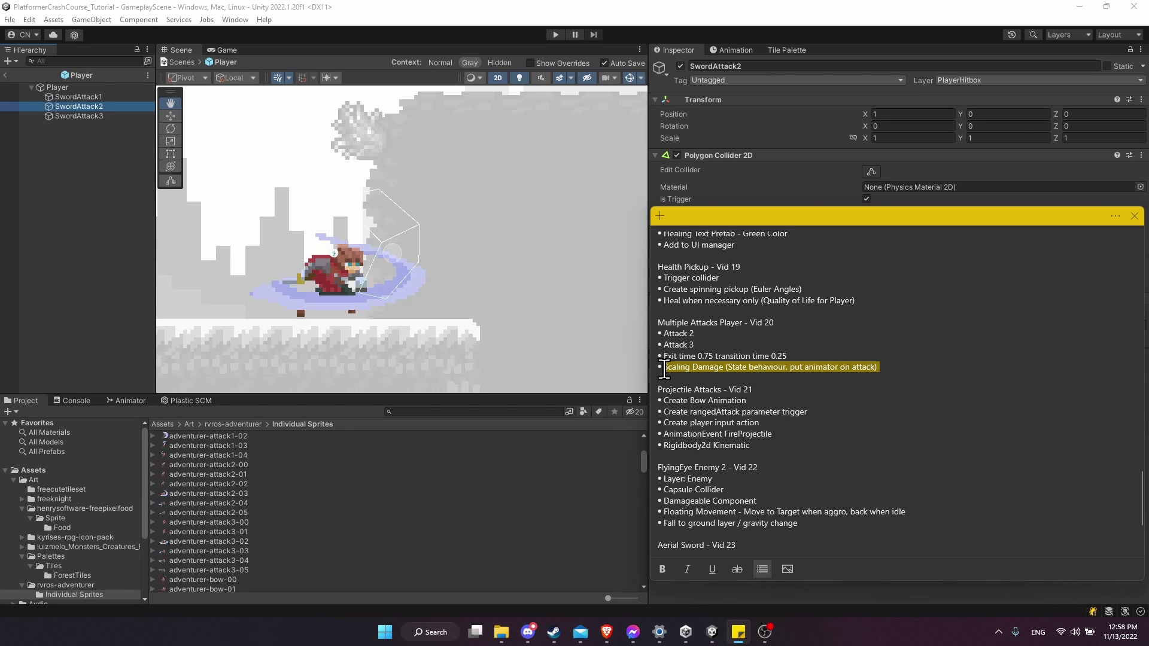
pyautogui.click(665, 368)
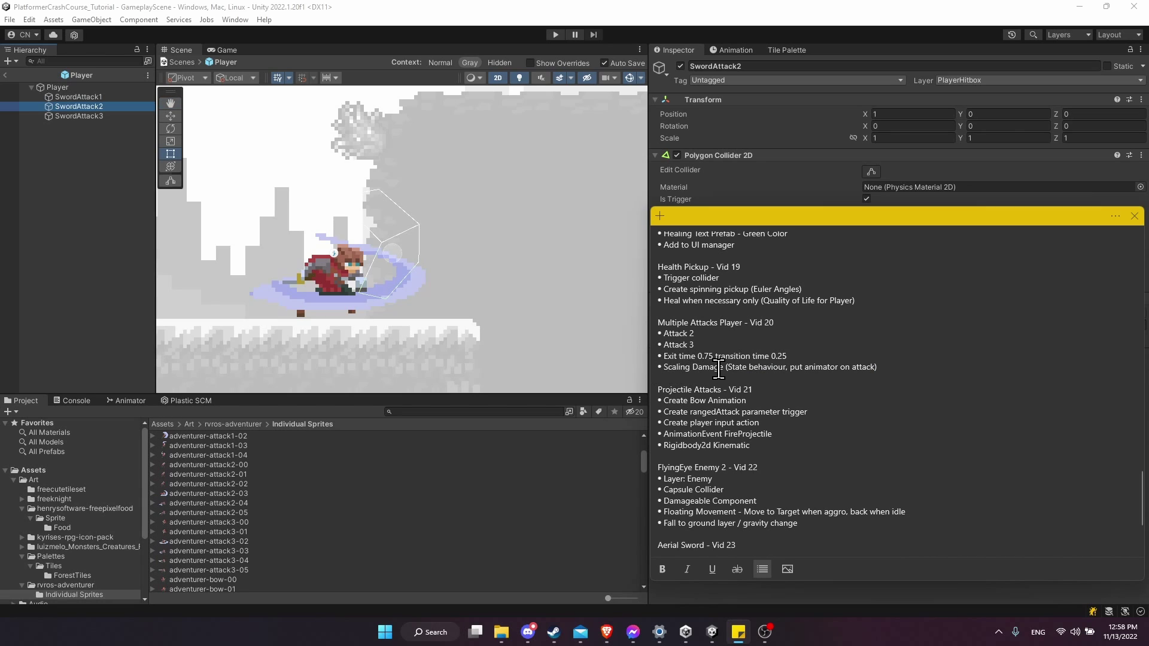
pyautogui.hotkey('alt', 'Tab')
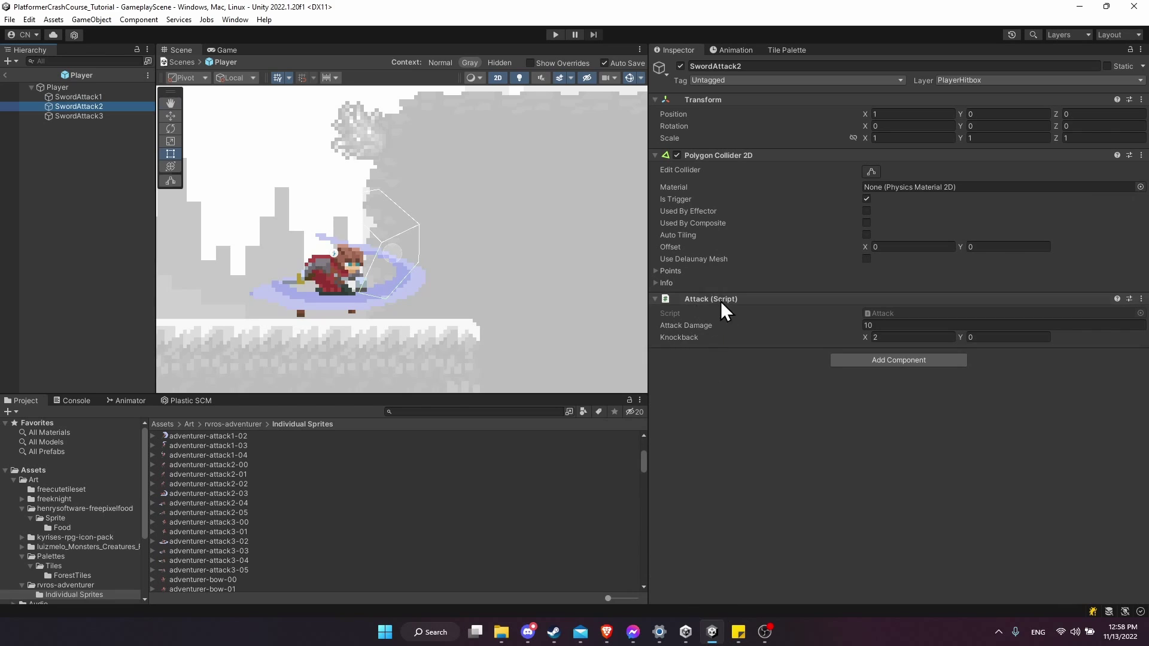
pyautogui.hotkey('alt', 'Tab')
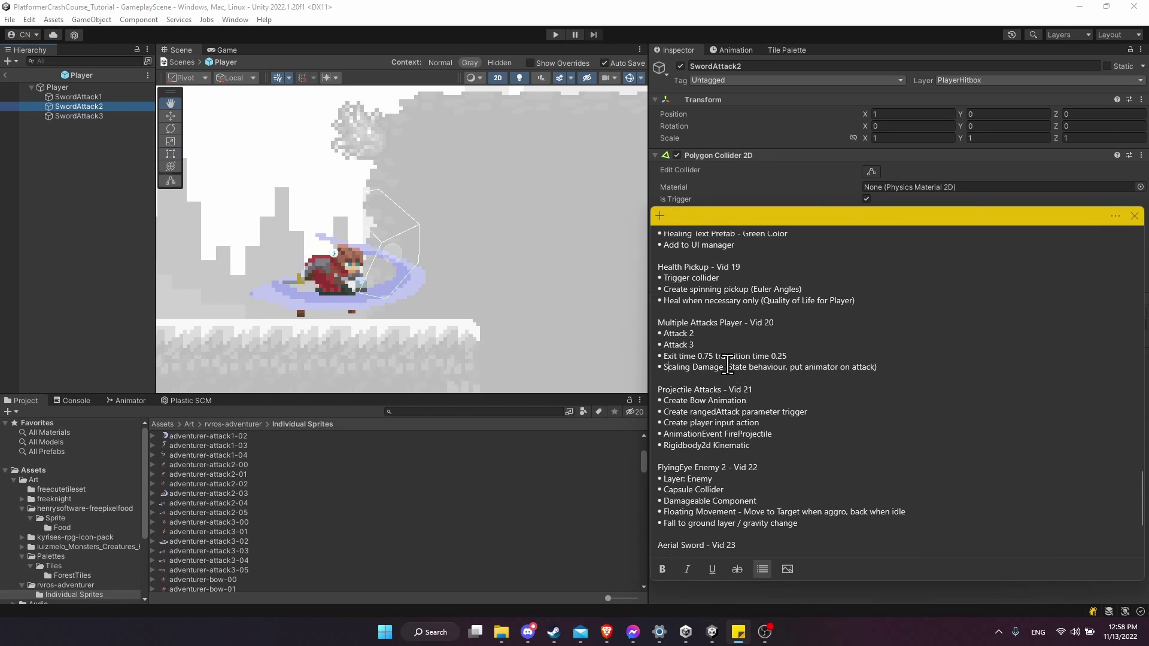
pyautogui.hotkey('alt', 'Tab')
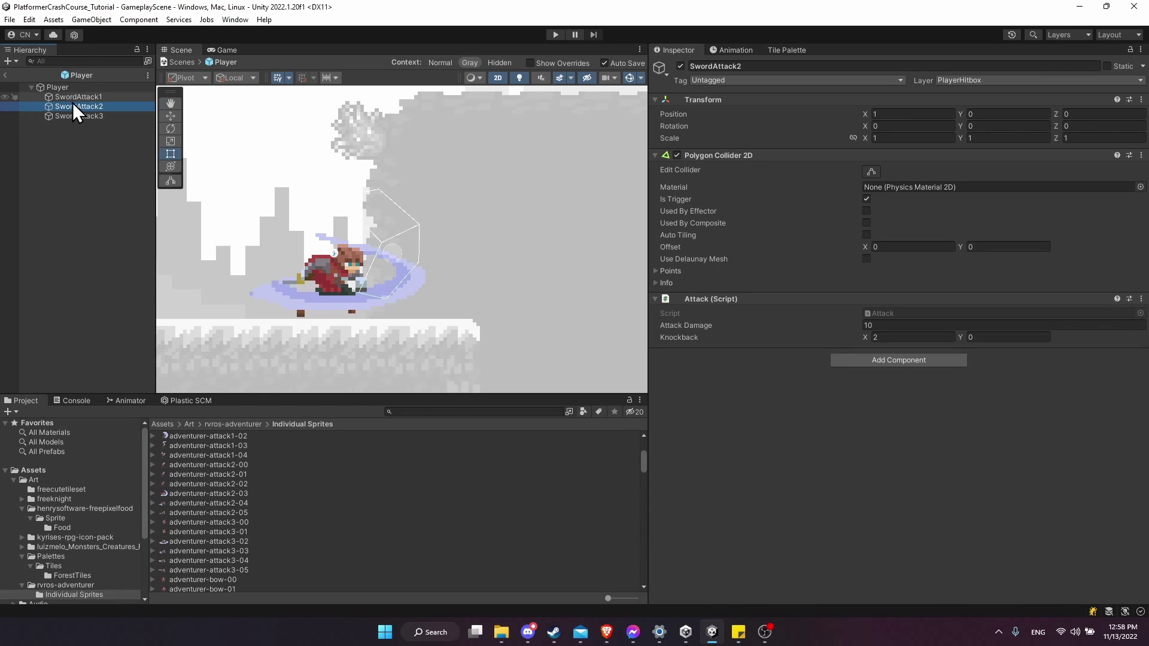
pyautogui.click(80, 96)
pyautogui.click(84, 114)
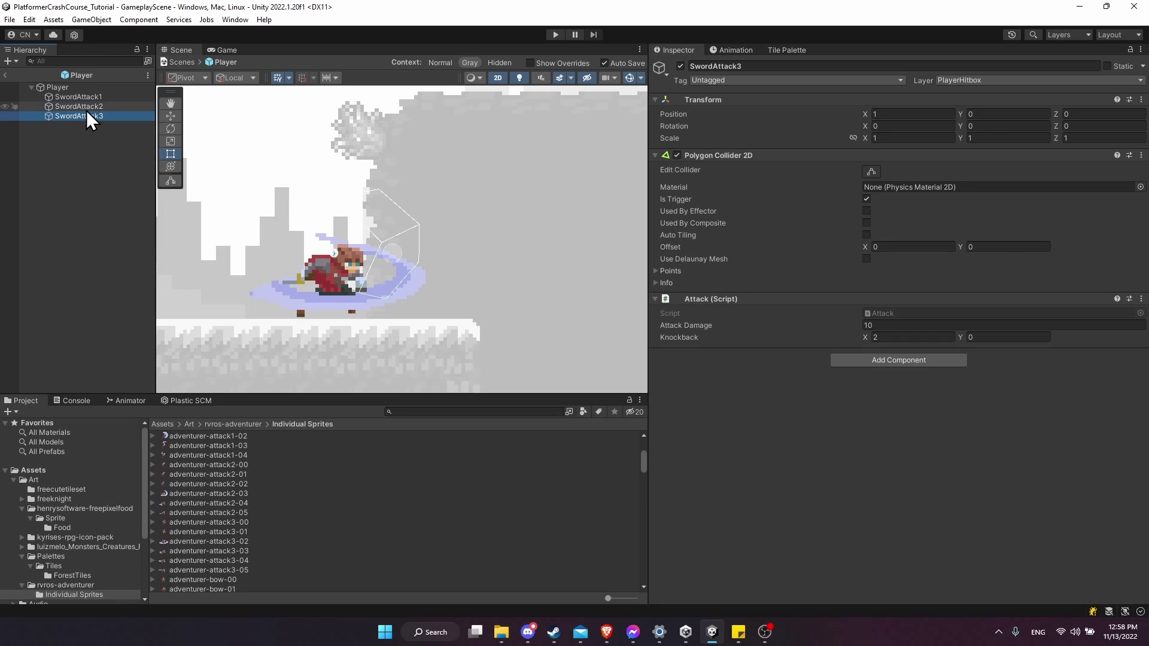
pyautogui.click(88, 97)
# Set the Attack Damage of SwordAttack2 to 15 in its Attack script
pyautogui.click(99, 107)
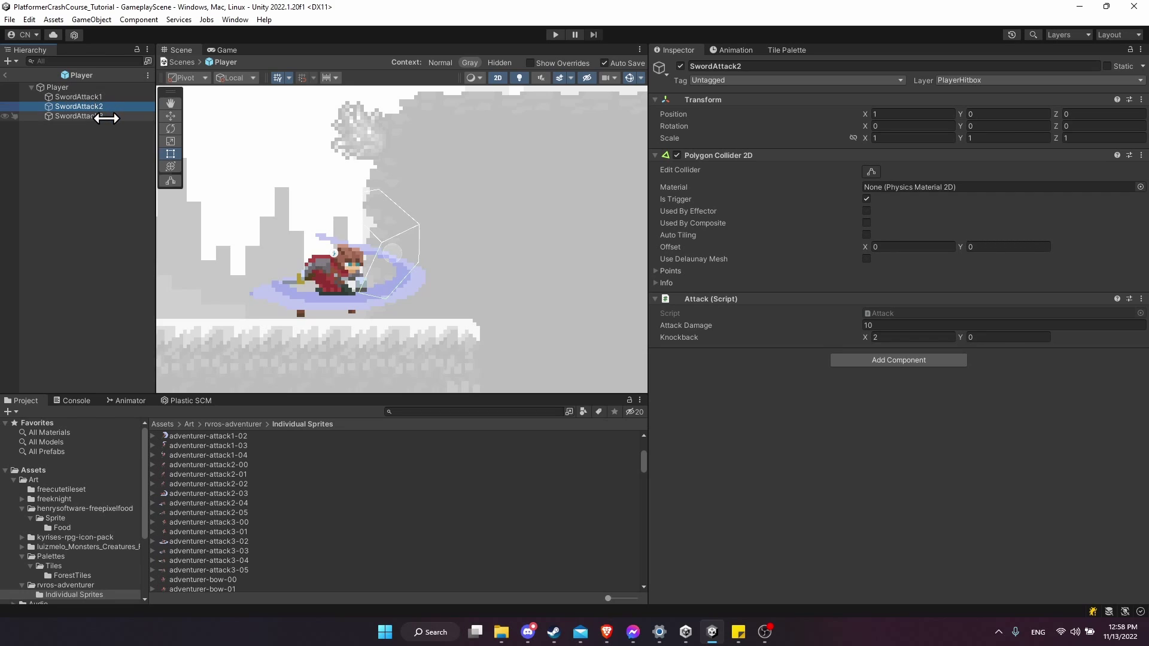
pyautogui.click(838, 298)
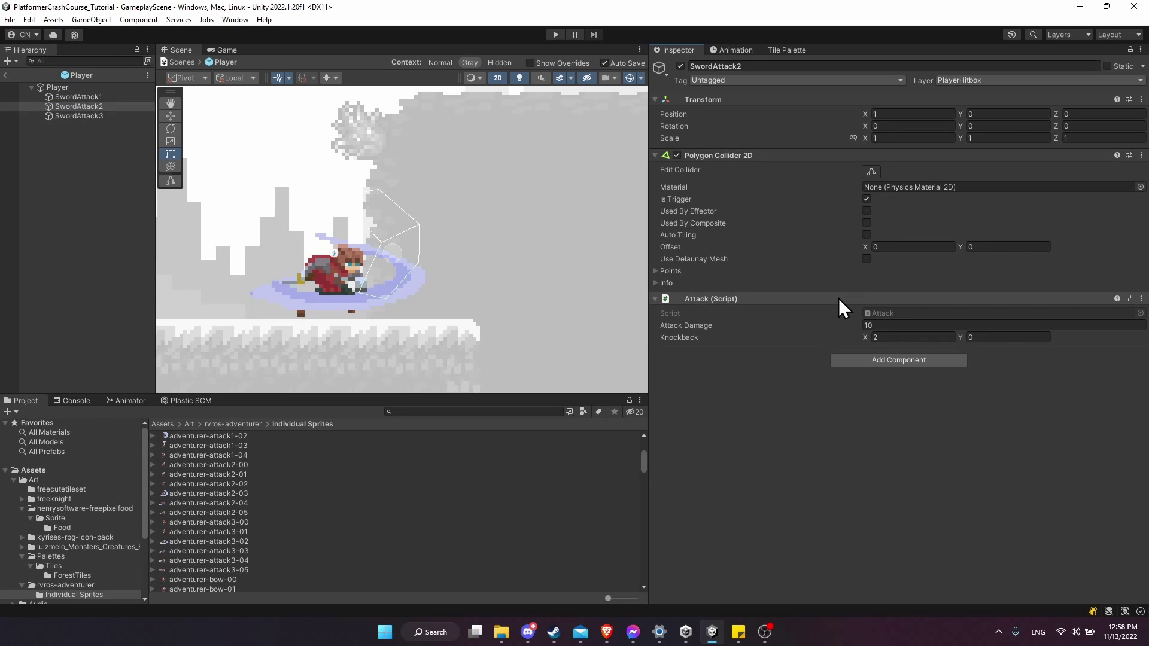
pyautogui.click(888, 323)
pyautogui.write('15')
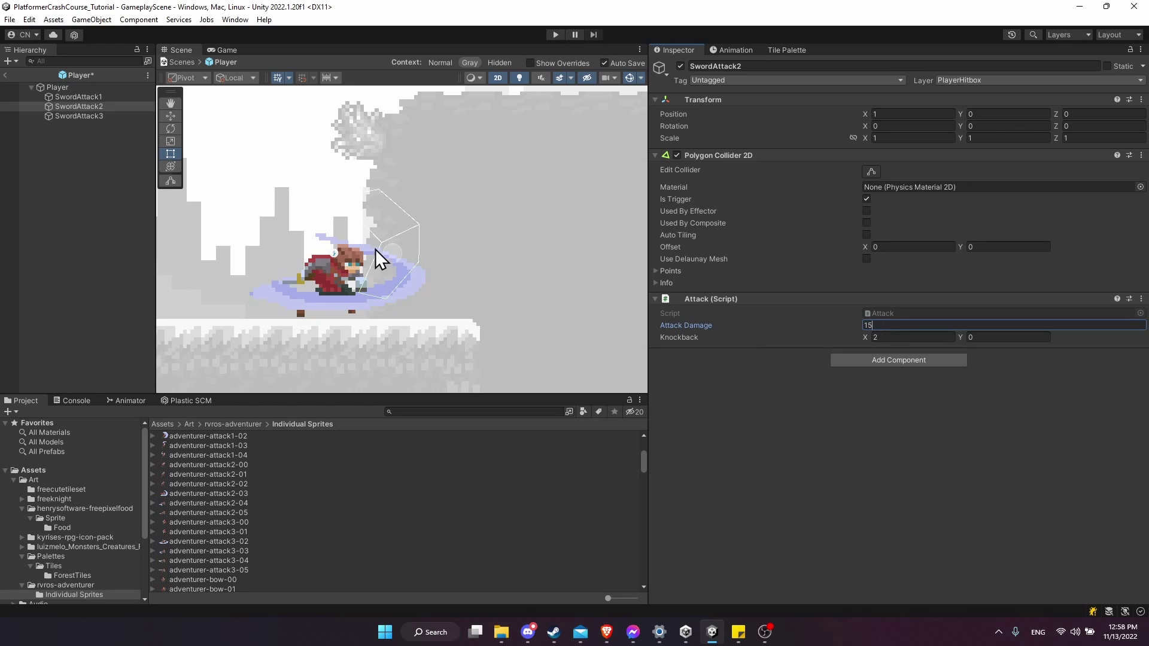
# Set SwordAttack3's Attack Damage to 25 and its Knockback X to 5, keeping that object selected
pyautogui.click(95, 118)
pyautogui.click(898, 325)
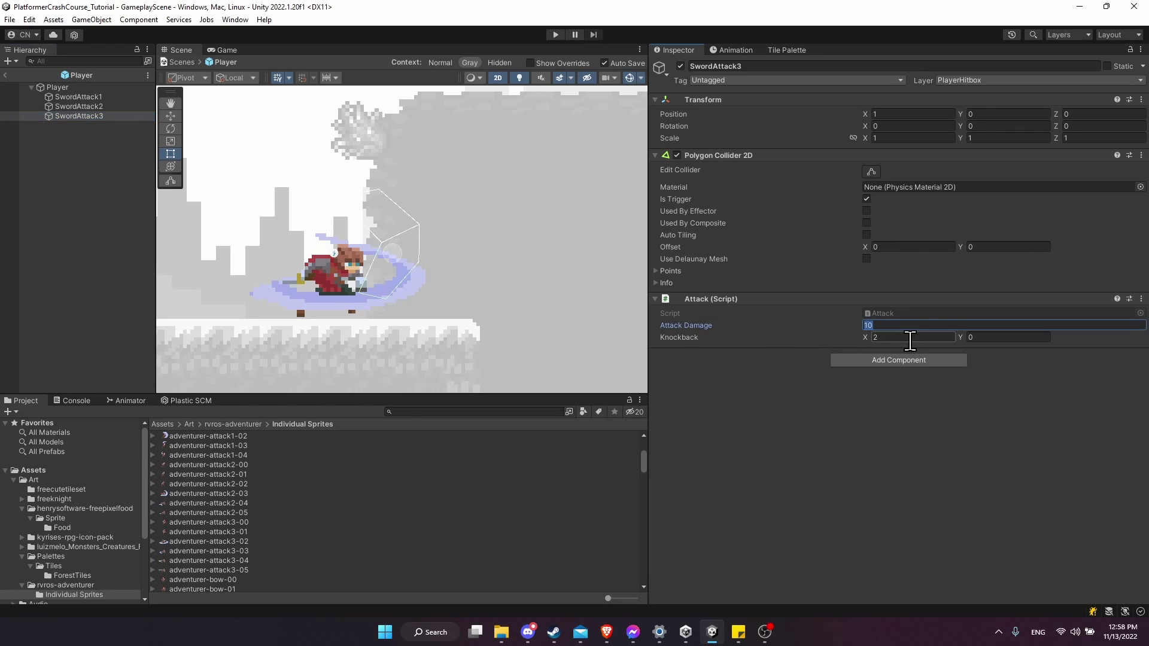
pyautogui.write('25')
pyautogui.click(905, 336)
pyautogui.write('5')
pyautogui.press('Return')
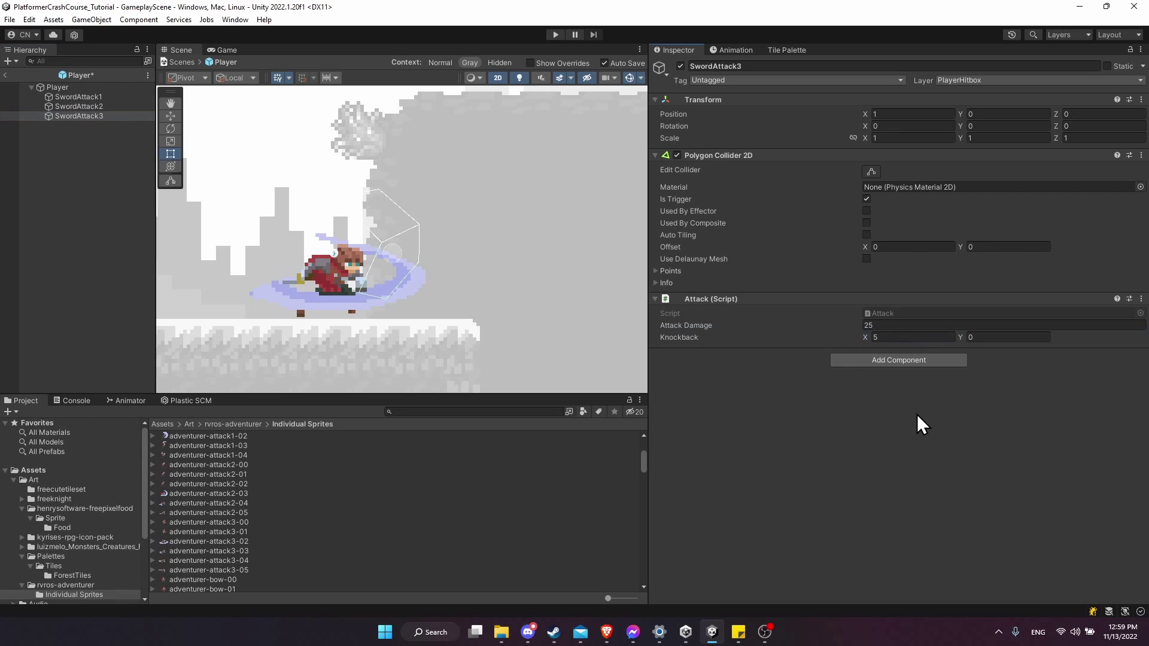
pyautogui.click(898, 337)
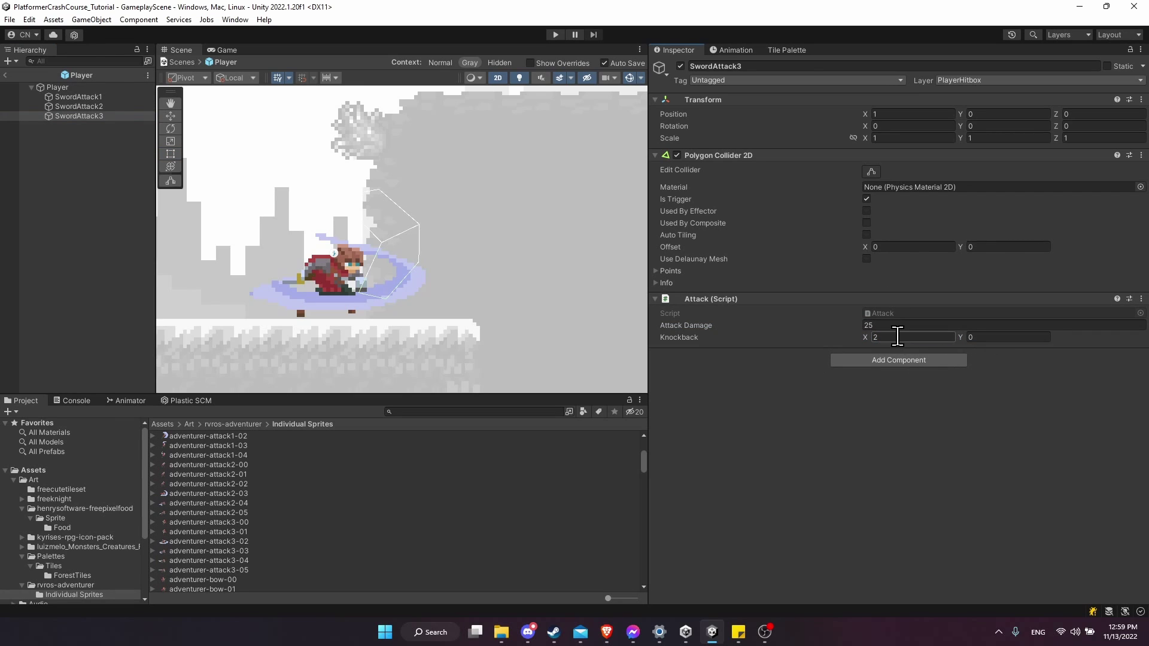
pyautogui.click(910, 440)
pyautogui.click(78, 115)
pyautogui.press('t')
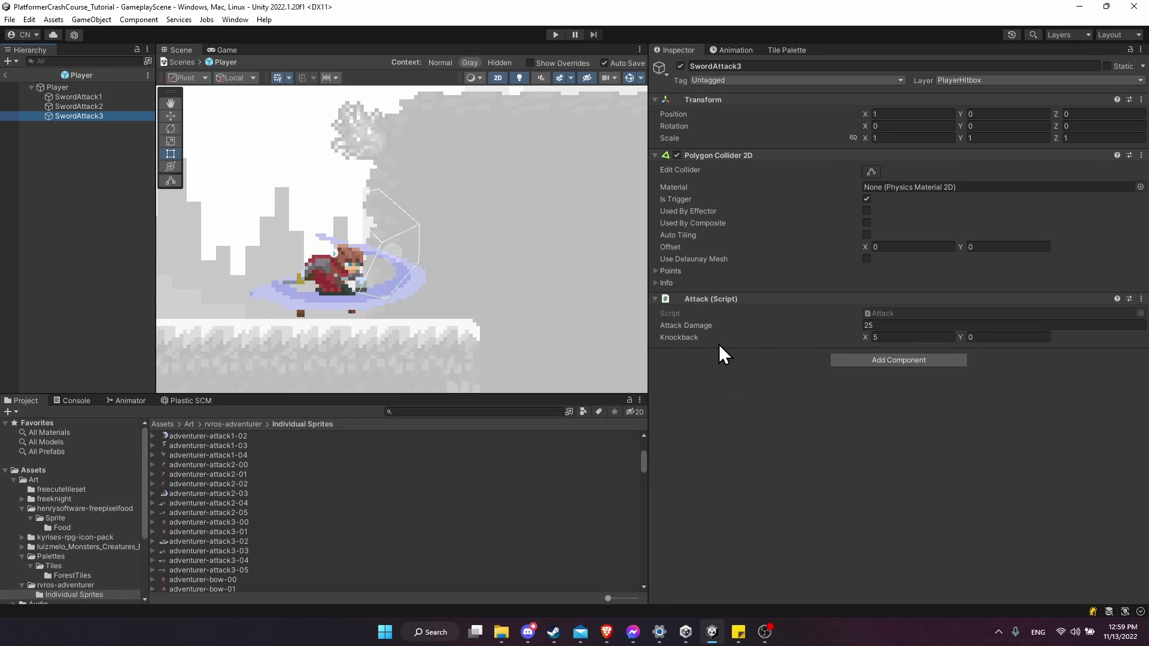